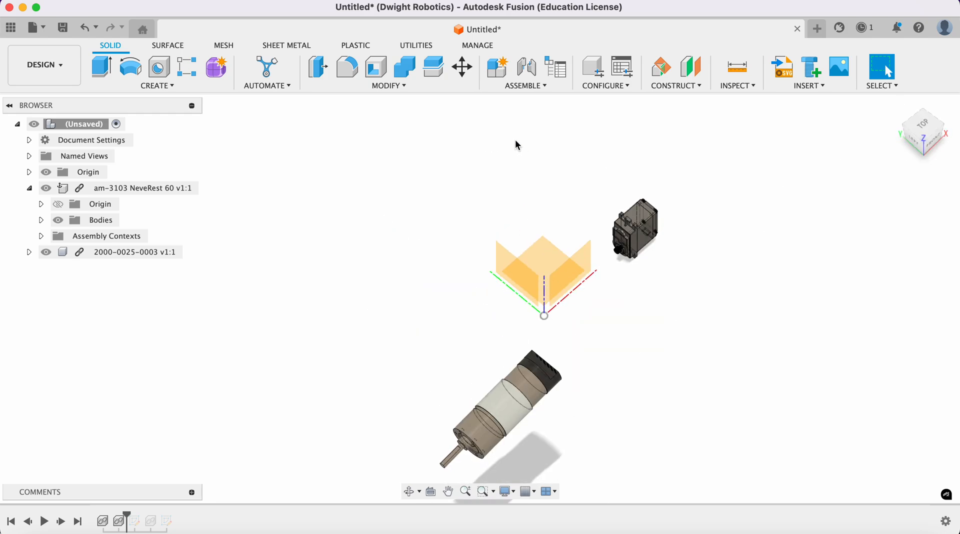
- Edit the am-3103 NeveRest 60 motor in place and rotate its body 80 degrees about the Y axis
{"action": "left_click", "coordinate": [462, 67]}
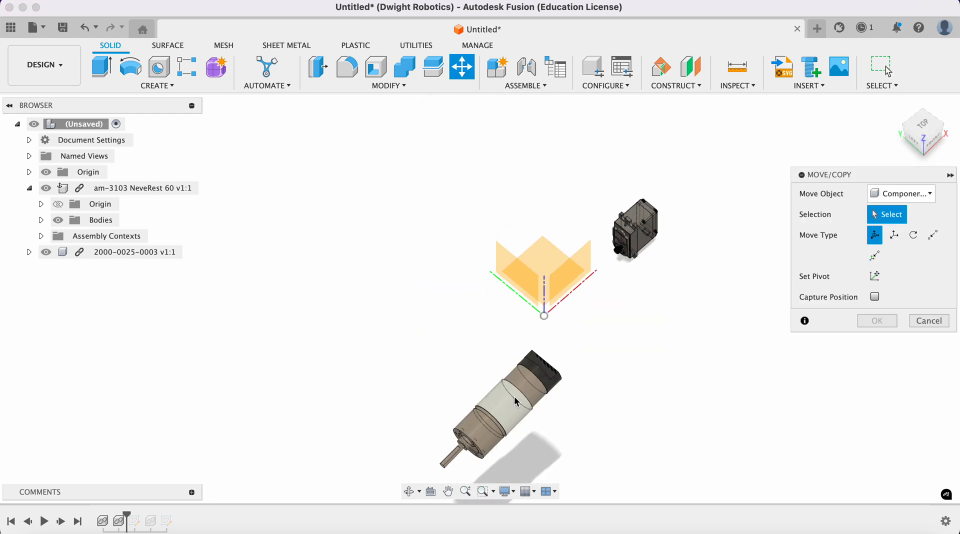
{"action": "left_click", "coordinate": [929, 321]}
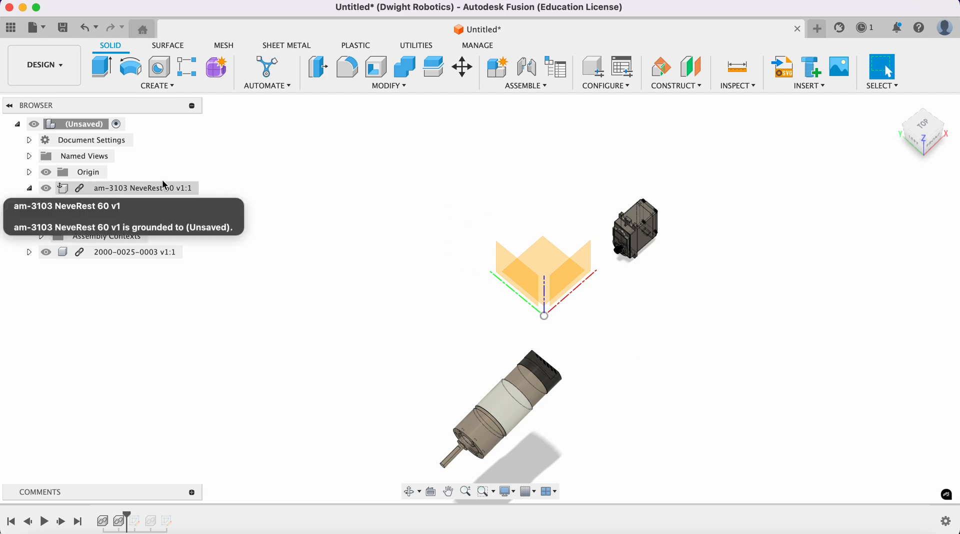
{"action": "left_click", "coordinate": [191, 187]}
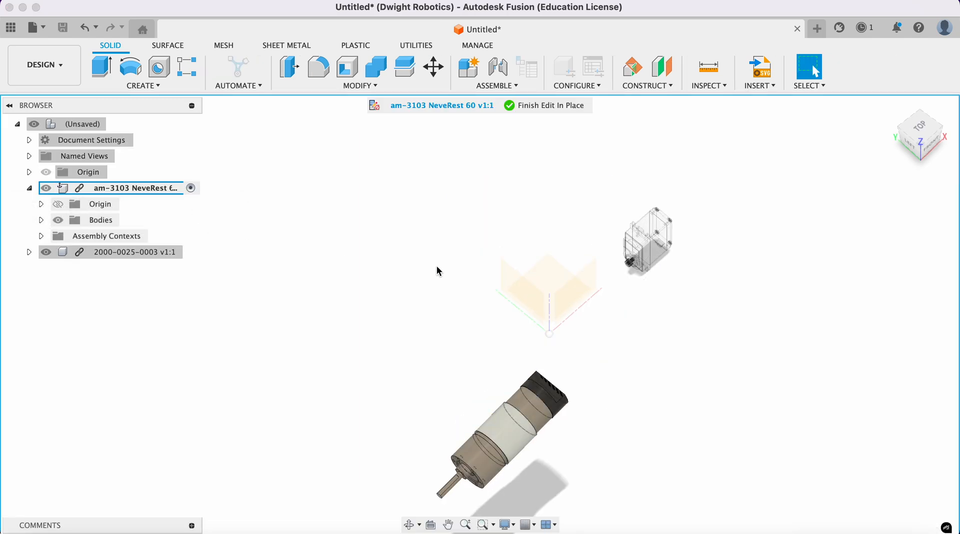
{"action": "left_click", "coordinate": [433, 67]}
{"action": "left_click", "coordinate": [529, 414]}
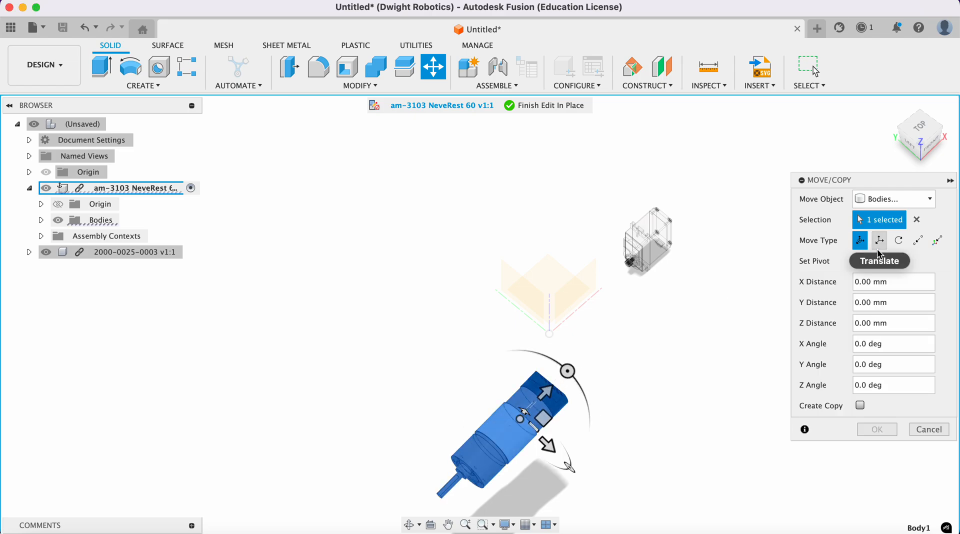
{"action": "left_click", "coordinate": [932, 150]}
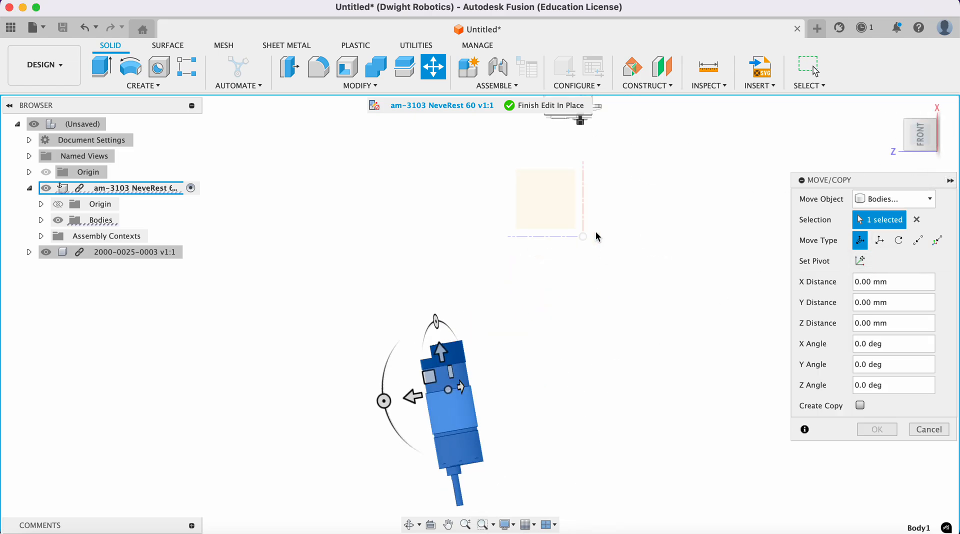
{"action": "left_click_drag", "start_coordinate": [385, 410], "coordinate": [454, 425]}
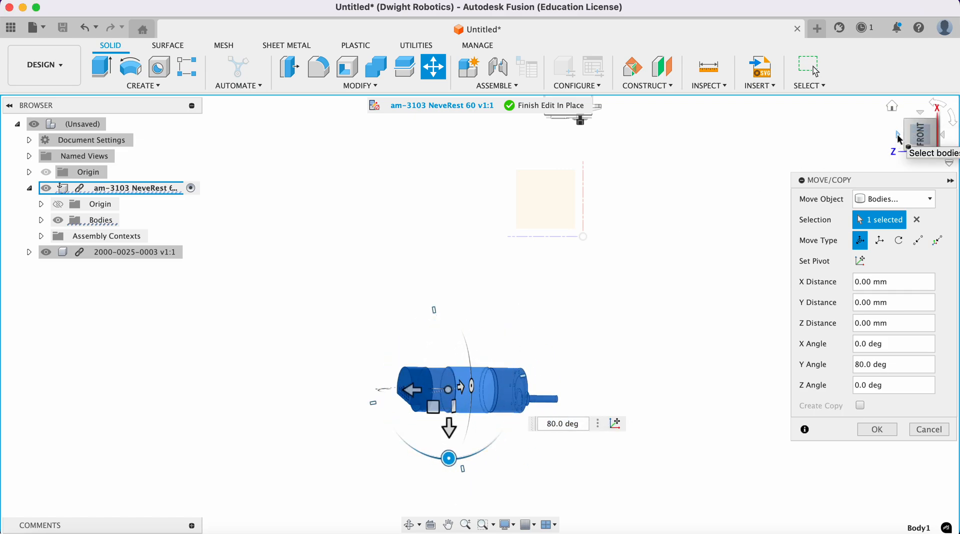
- Rotate the motor body 20 degrees about the X axis so its shaft points downward
{"action": "left_click", "coordinate": [898, 134]}
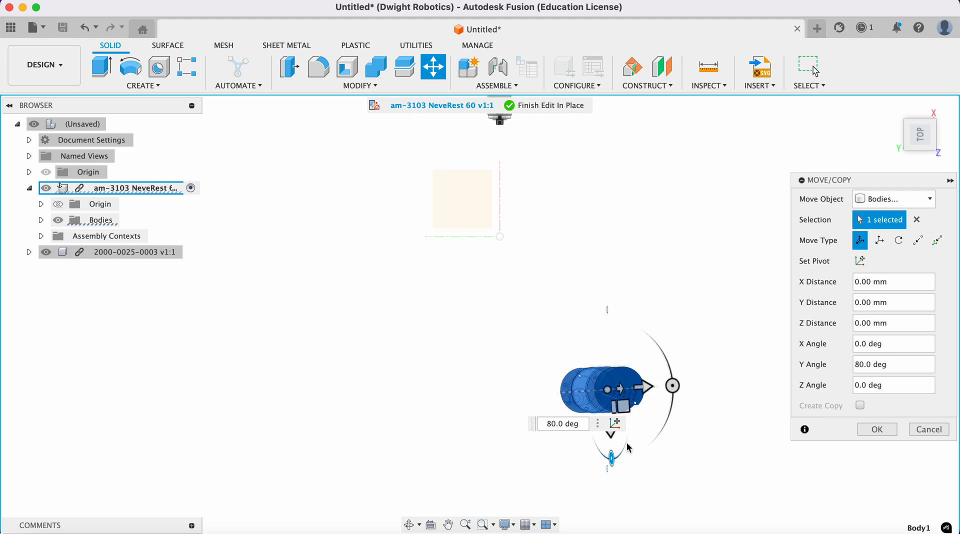
{"action": "left_click", "coordinate": [908, 122]}
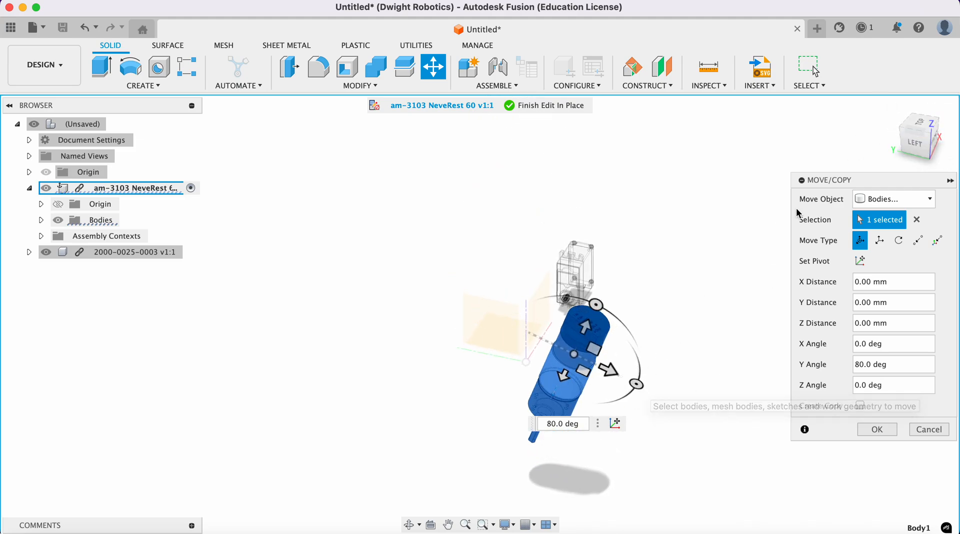
{"action": "left_click", "coordinate": [915, 144]}
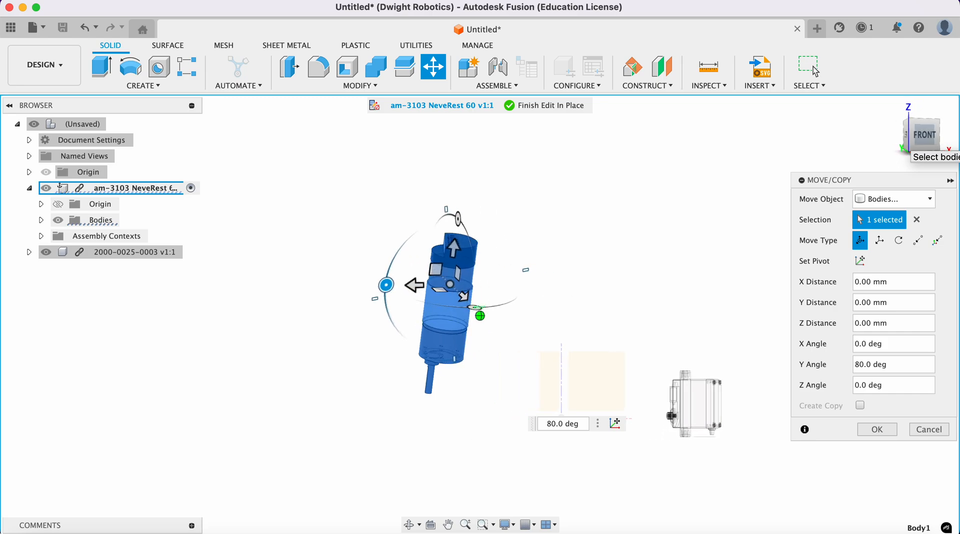
{"action": "left_click_drag", "start_coordinate": [919, 142], "coordinate": [886, 141]}
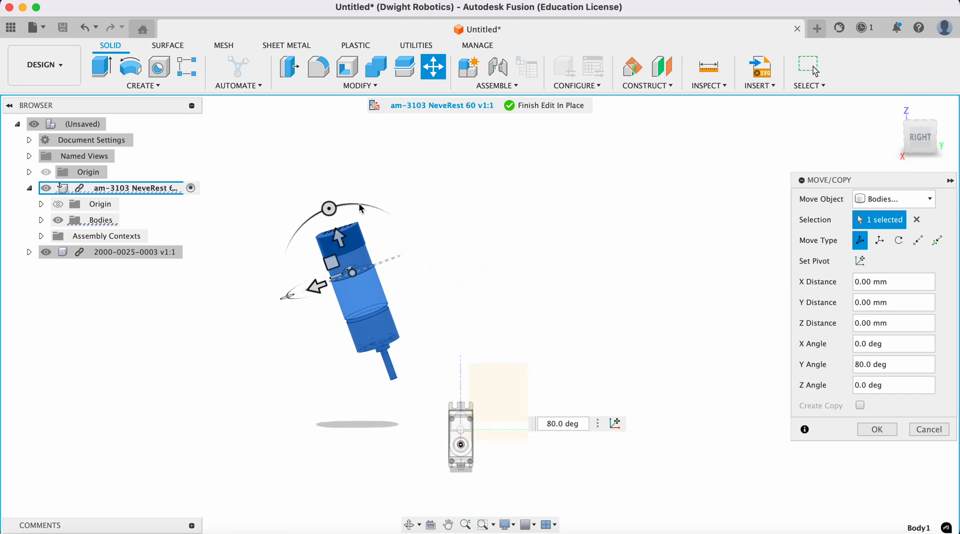
{"action": "mouse_move", "coordinate": [340, 216]}
{"action": "left_mouse_down"}
{"action": "mouse_move", "coordinate": [359, 210]}
{"action": "mouse_move", "coordinate": [343, 202]}
{"action": "mouse_move", "coordinate": [354, 207]}
{"action": "left_mouse_up"}
- Move the motor body about -89.6 mm in X and about -36 mm in Z
{"action": "left_click", "coordinate": [930, 138]}
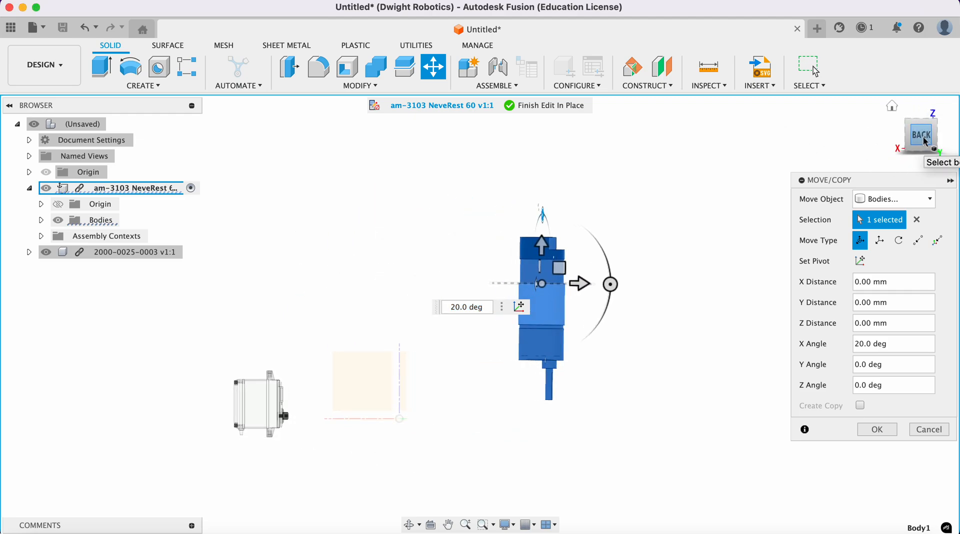
{"action": "left_click", "coordinate": [624, 285]}
{"action": "left_click_drag", "start_coordinate": [623, 283], "coordinate": [622, 284]}
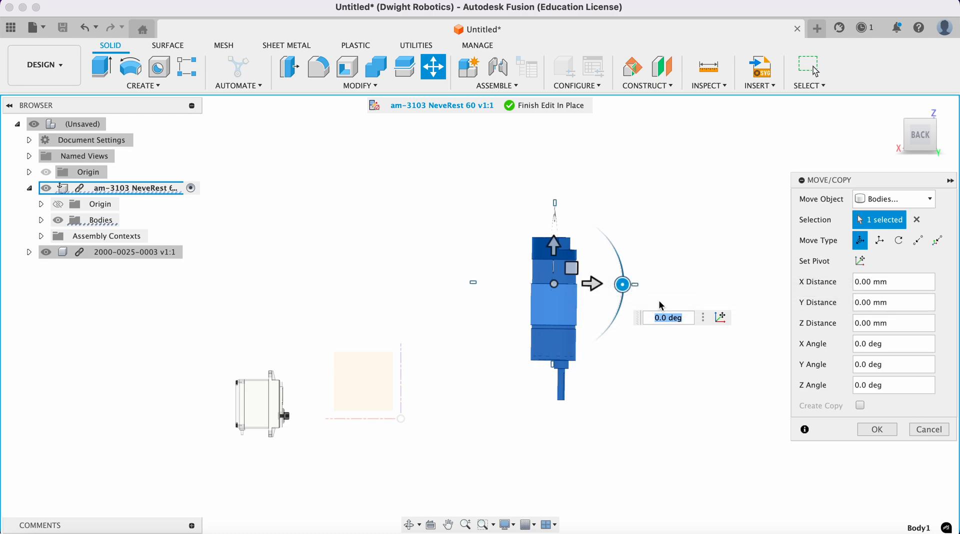
{"action": "left_click_drag", "start_coordinate": [572, 269], "coordinate": [455, 304]}
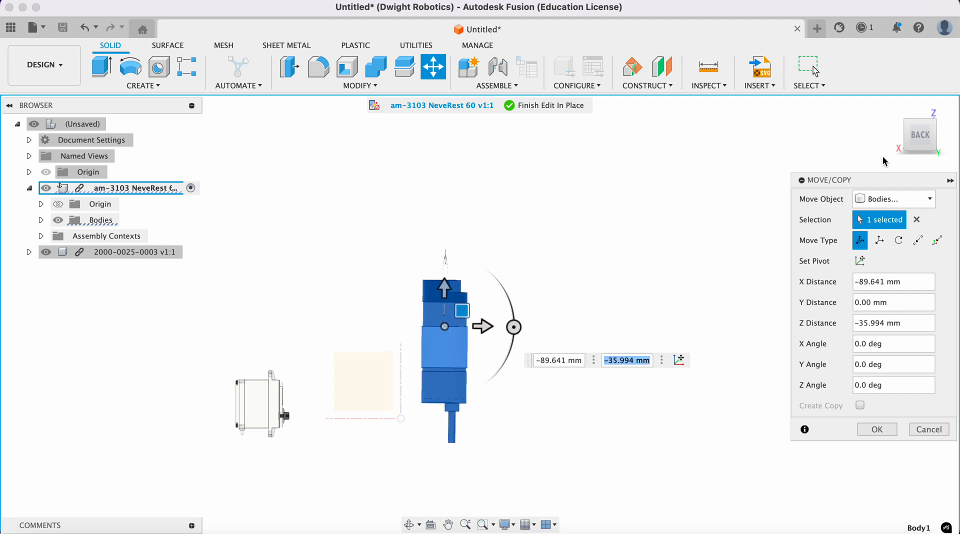
- Shift the motor body in the XY plane until it lines up with the origin, accept the move and finish the in-place edit
{"action": "left_click_drag", "start_coordinate": [931, 137], "coordinate": [866, 215]}
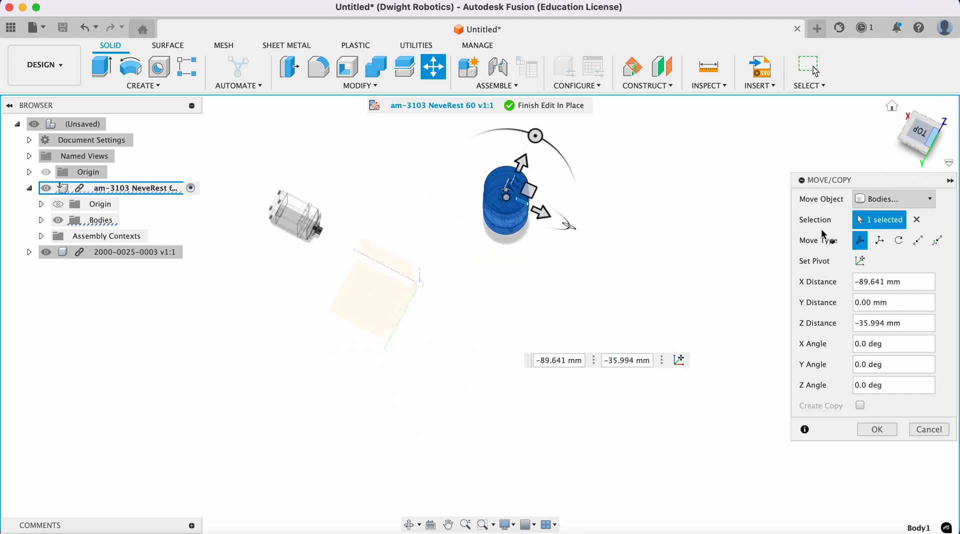
{"action": "left_click", "coordinate": [531, 192]}
{"action": "left_click_drag", "start_coordinate": [532, 196], "coordinate": [547, 312]}
{"action": "left_click", "coordinate": [874, 429]}
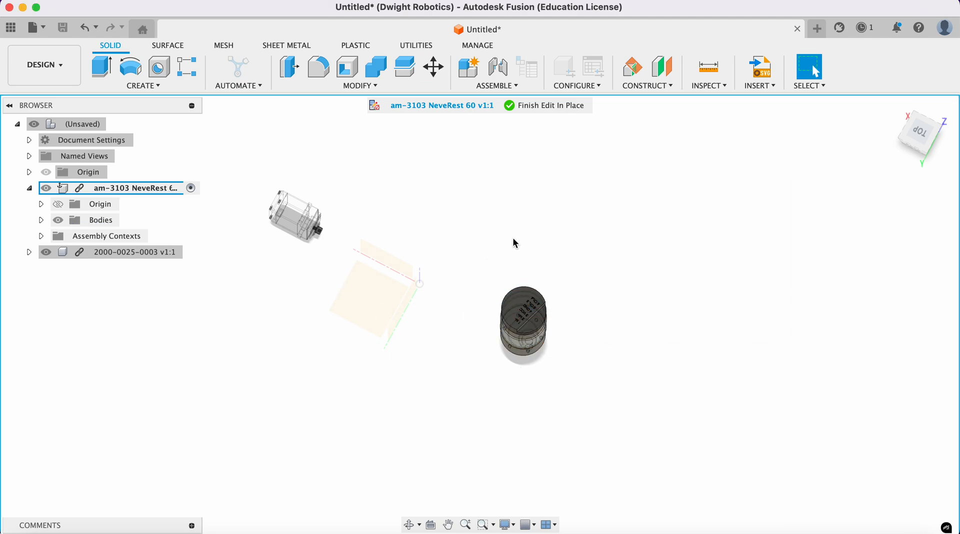
{"action": "left_click", "coordinate": [937, 134]}
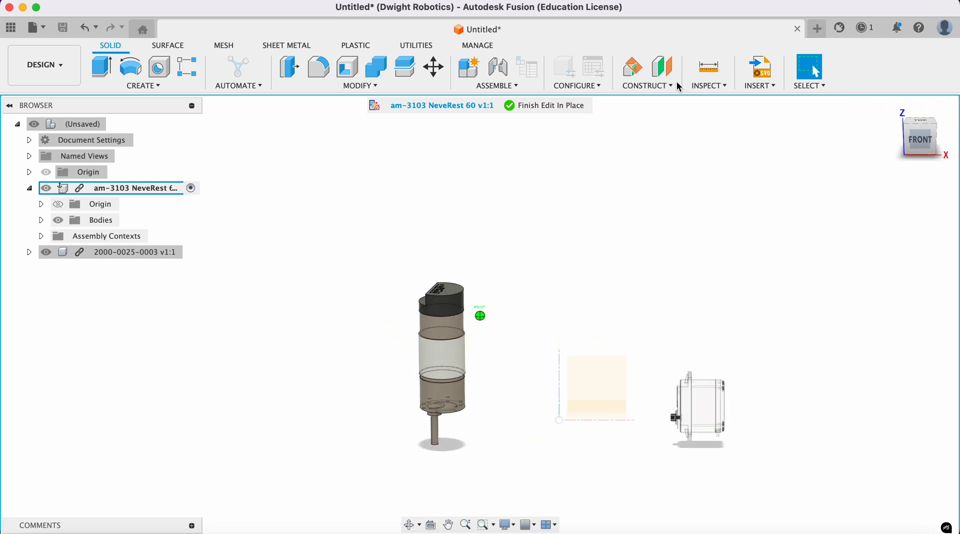
{"action": "left_click", "coordinate": [550, 105]}
- Create a new sketch on the XY origin plane of the top-level assembly
{"action": "middle_click_drag", "start_coordinate": [635, 215], "coordinate": [593, 305], "text": "shift"}
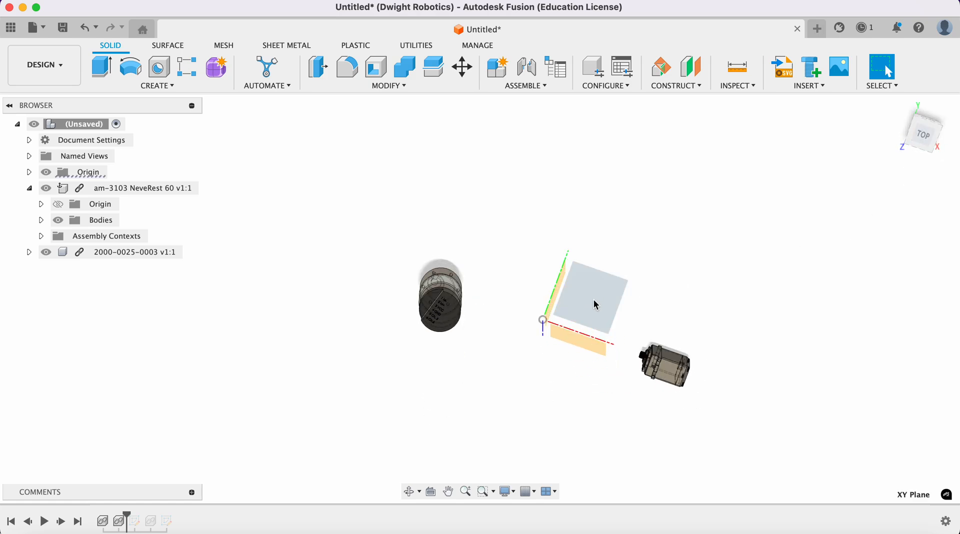
{"action": "left_click", "coordinate": [594, 306]}
{"action": "left_click", "coordinate": [152, 86]}
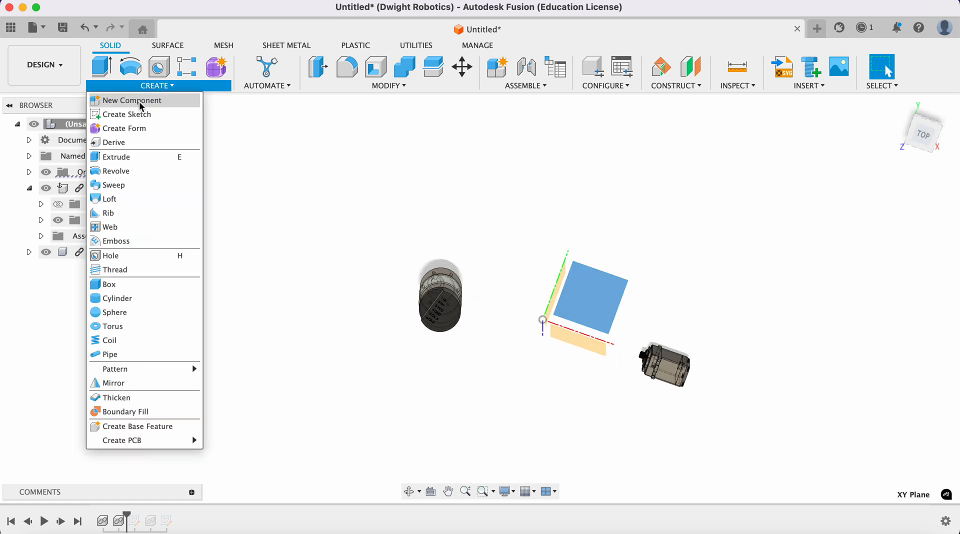
{"action": "left_click", "coordinate": [138, 112]}
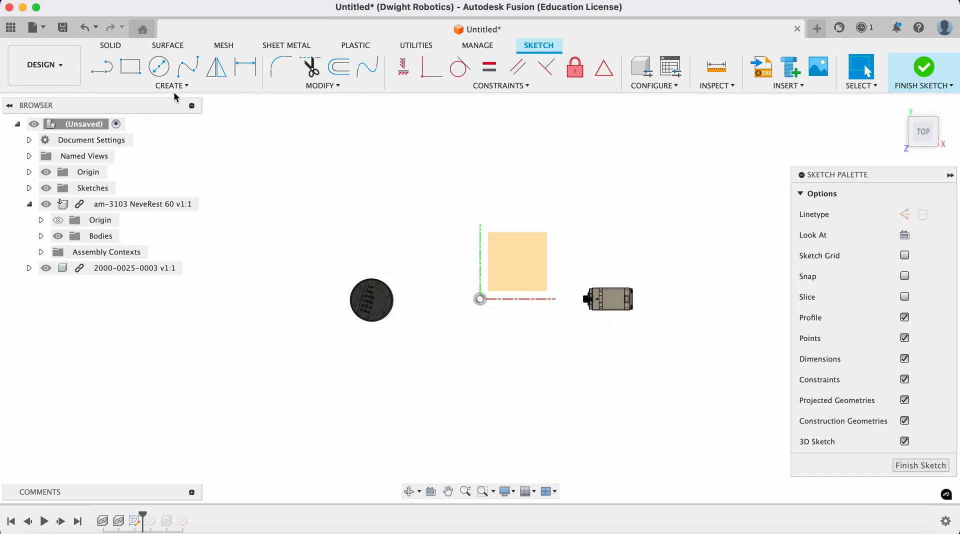
- Draw a circumscribed polygon centred on the origin with a 100 mm radius and 8 sides
{"action": "left_click", "coordinate": [171, 88]}
{"action": "mouse_move", "coordinate": [145, 157]}
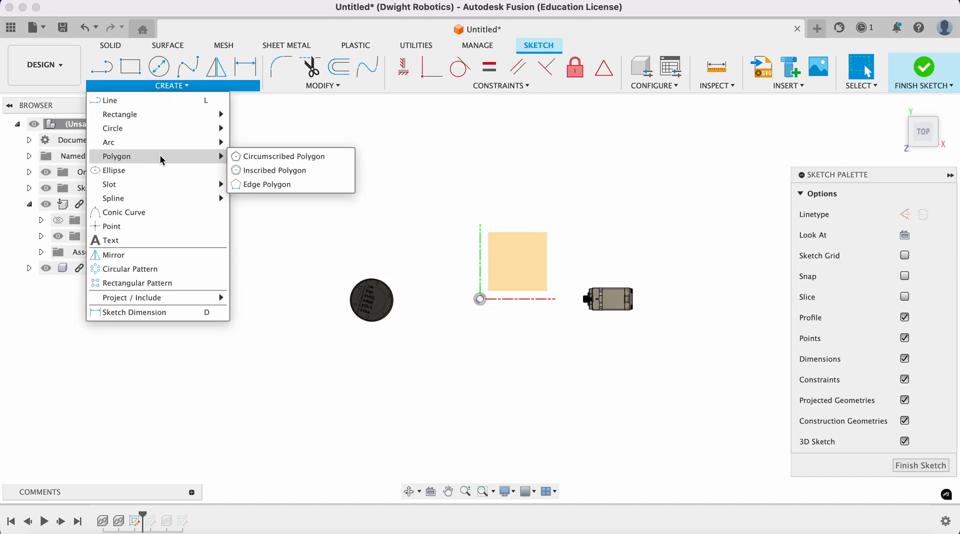
{"action": "left_click", "coordinate": [269, 157]}
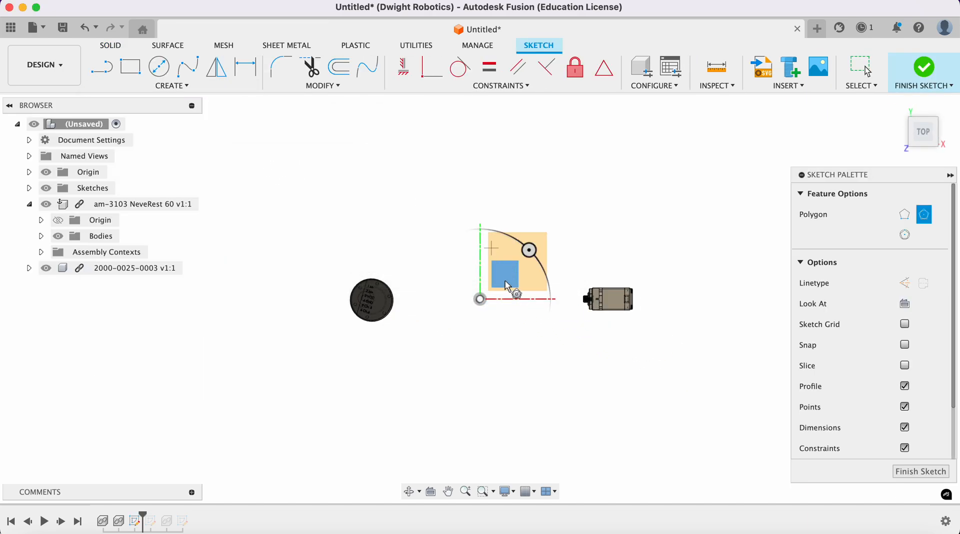
{"action": "left_click", "coordinate": [480, 300]}
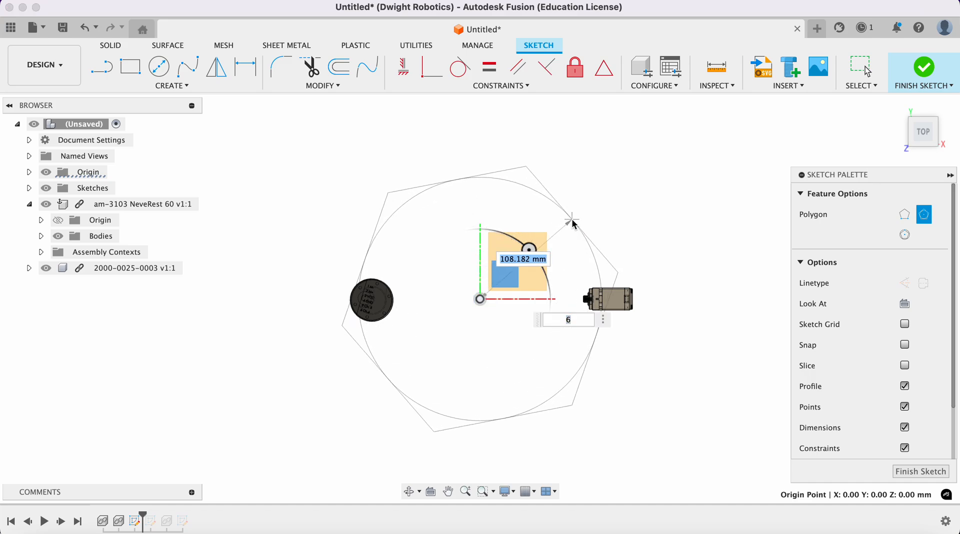
{"action": "type", "text": "100"}
{"action": "key", "text": "Tab"}
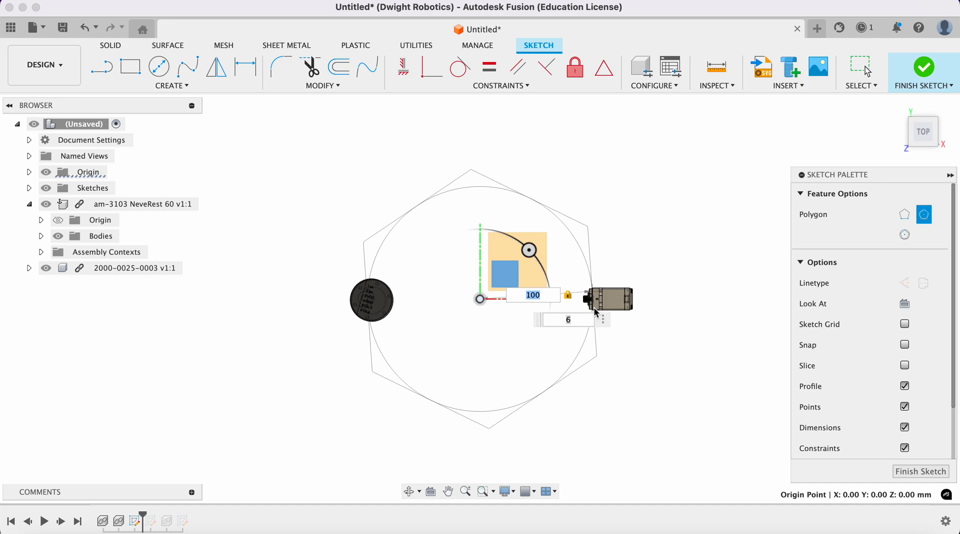
{"action": "key", "text": "Tab"}
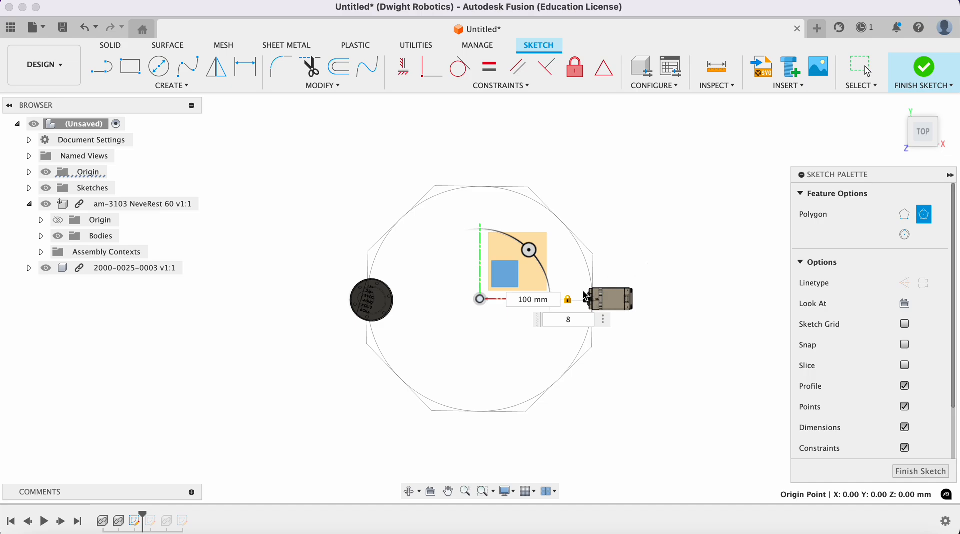
{"action": "left_click", "coordinate": [586, 298]}
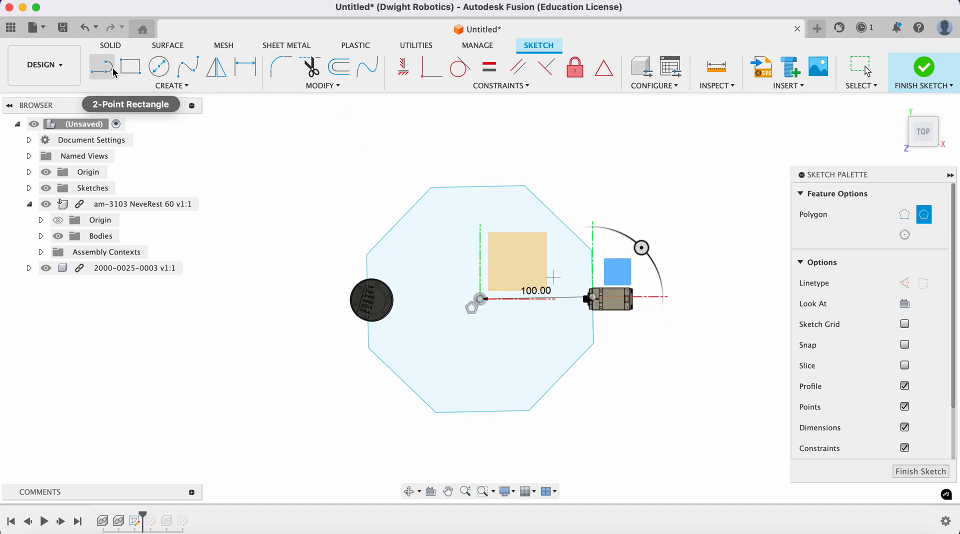
- Draw a vertical construction line from the origin up to the octagon's upper edge
{"action": "left_click", "coordinate": [111, 68]}
{"action": "left_click", "coordinate": [906, 216]}
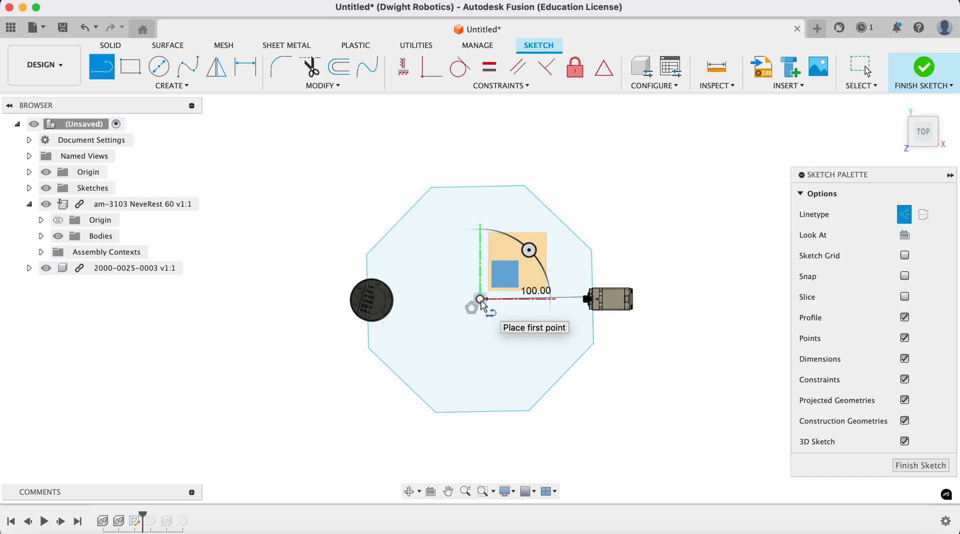
{"action": "left_click", "coordinate": [481, 300]}
{"action": "left_click", "coordinate": [482, 188]}
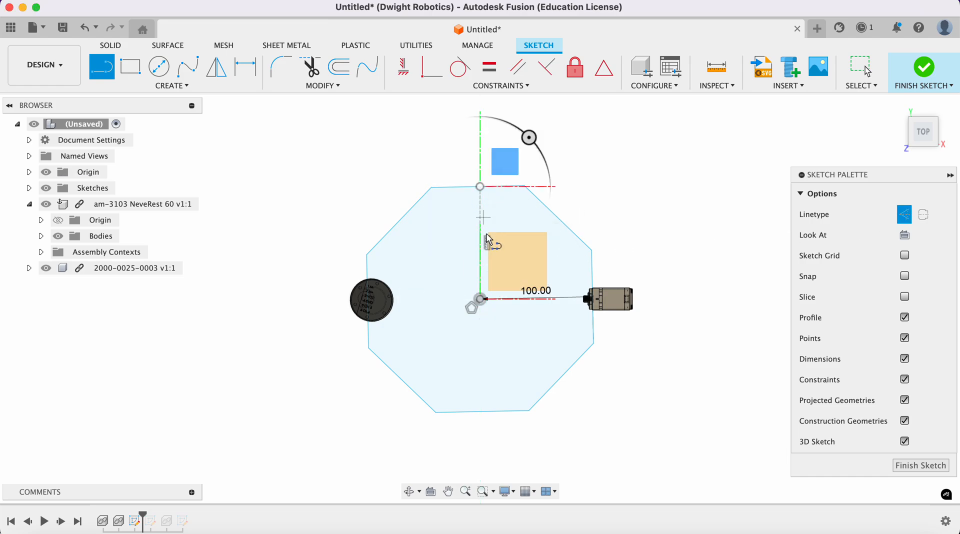
{"action": "key", "text": "Escape"}
{"action": "key", "text": "Escape"}
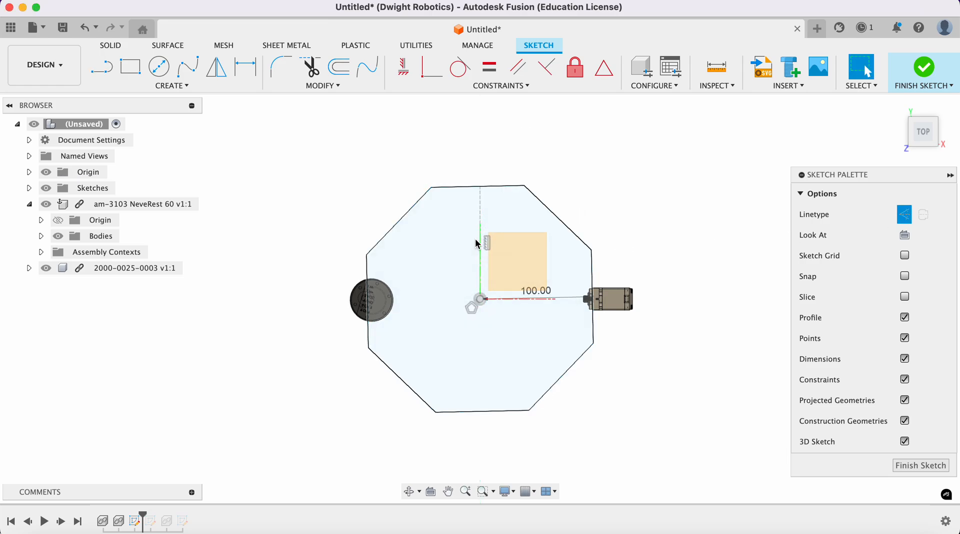
- Apply a MidPoint constraint between the vertical construction line's outer end and the octagon's upper edge
{"action": "left_click", "coordinate": [481, 206]}
{"action": "left_click", "coordinate": [480, 188]}
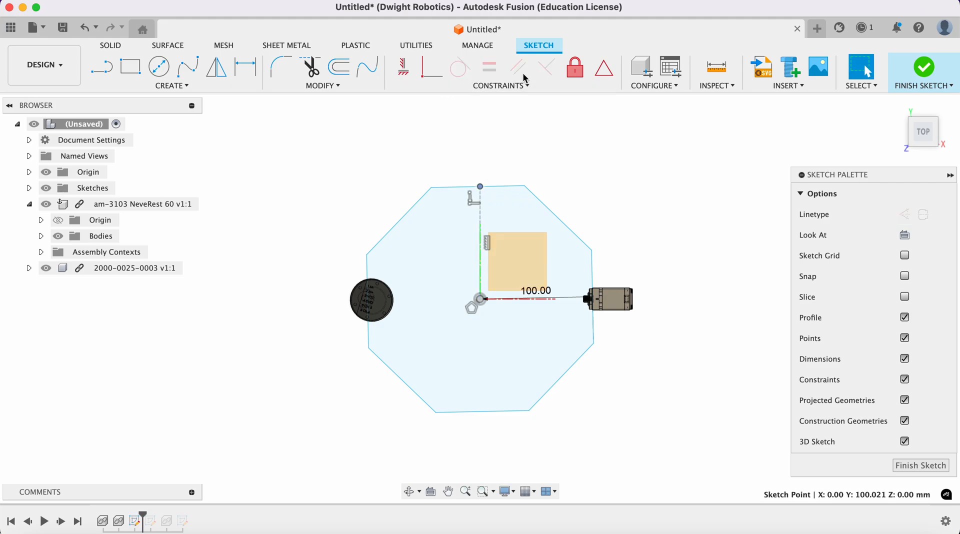
{"action": "left_click", "coordinate": [607, 71]}
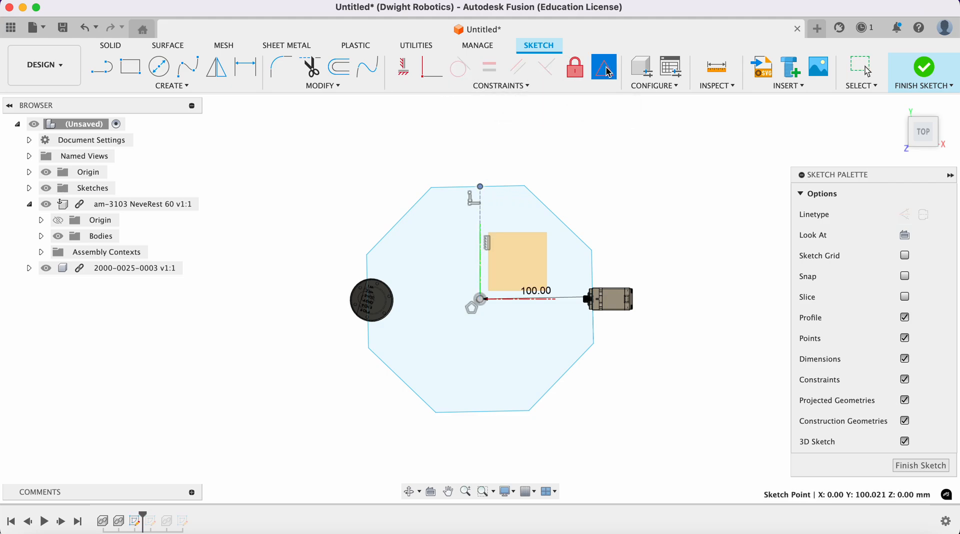
{"action": "left_click", "coordinate": [481, 188]}
{"action": "left_click", "coordinate": [480, 187]}
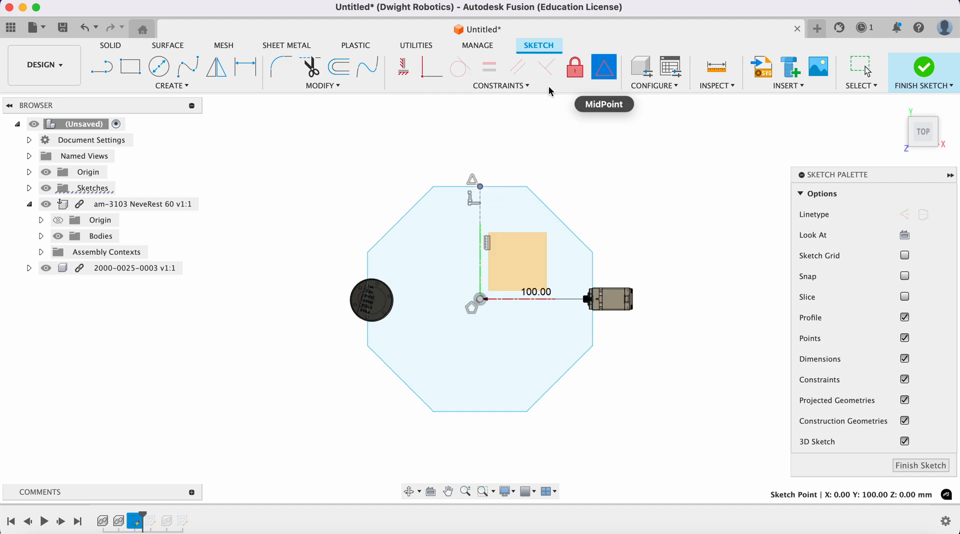
- Draw construction lines from the origin to the midpoints of the octagon's lower-right, upper-right, bottom and lower-left edges
{"action": "left_click", "coordinate": [102, 67]}
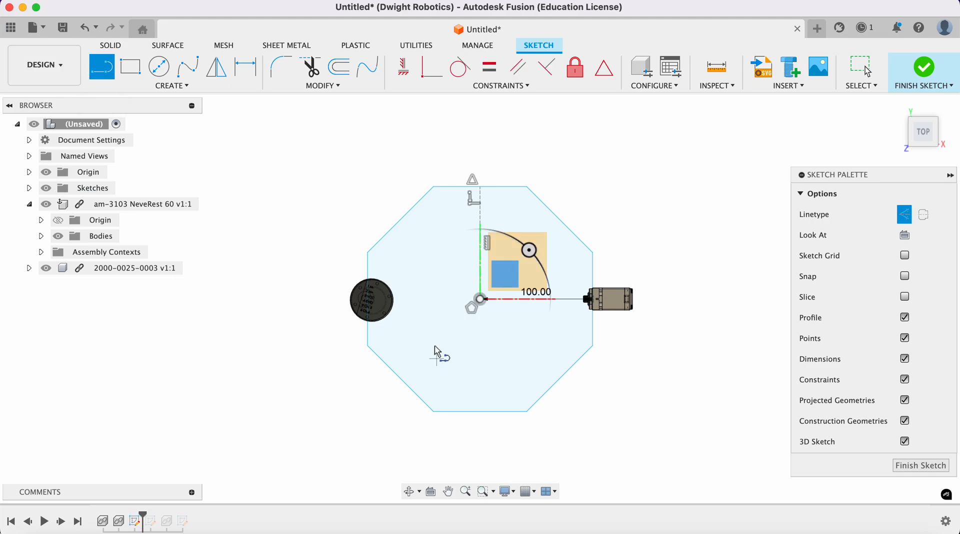
{"action": "left_click", "coordinate": [481, 300]}
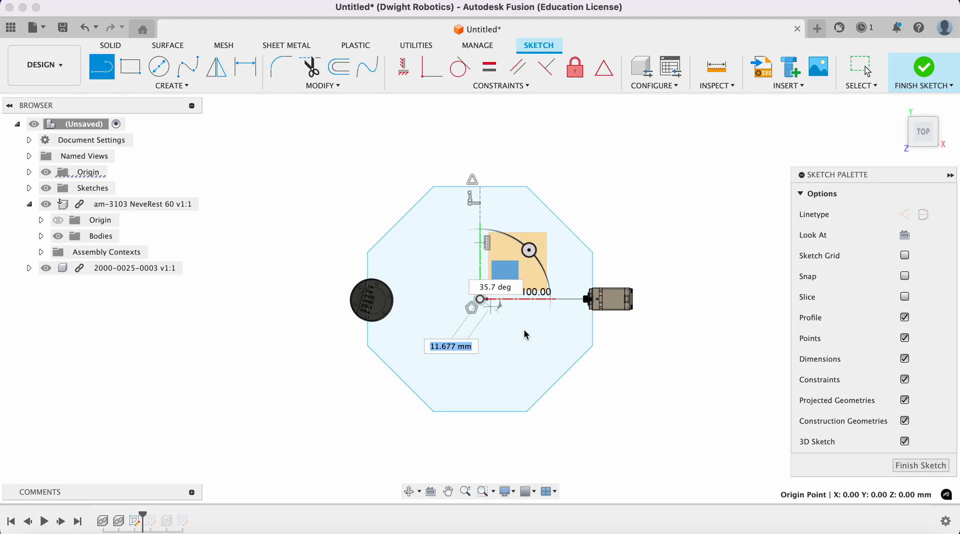
{"action": "left_click", "coordinate": [559, 377]}
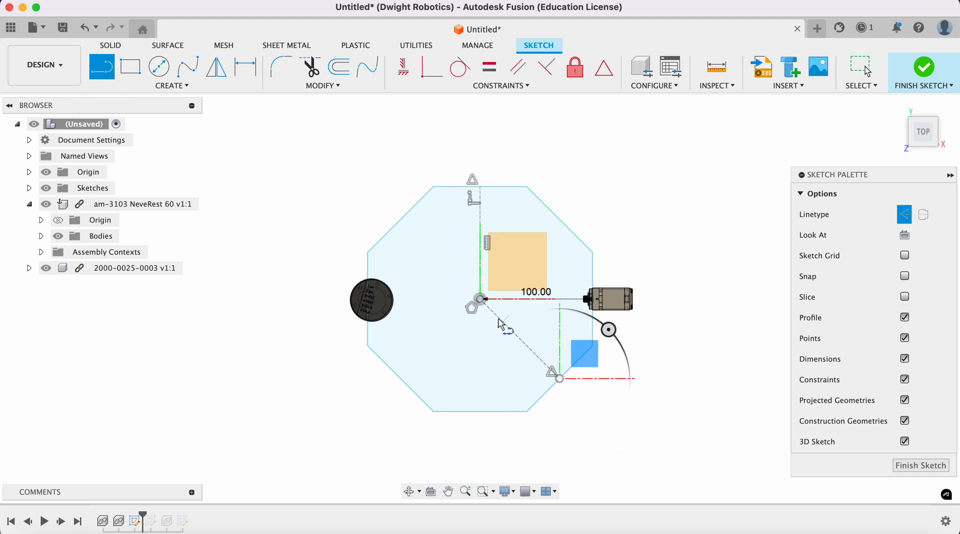
{"action": "left_click", "coordinate": [480, 299]}
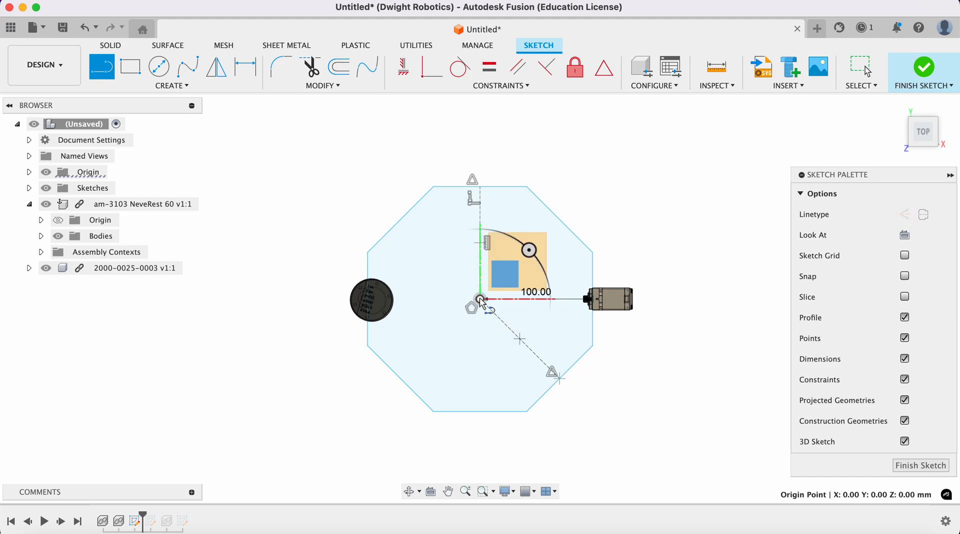
{"action": "left_click", "coordinate": [560, 220]}
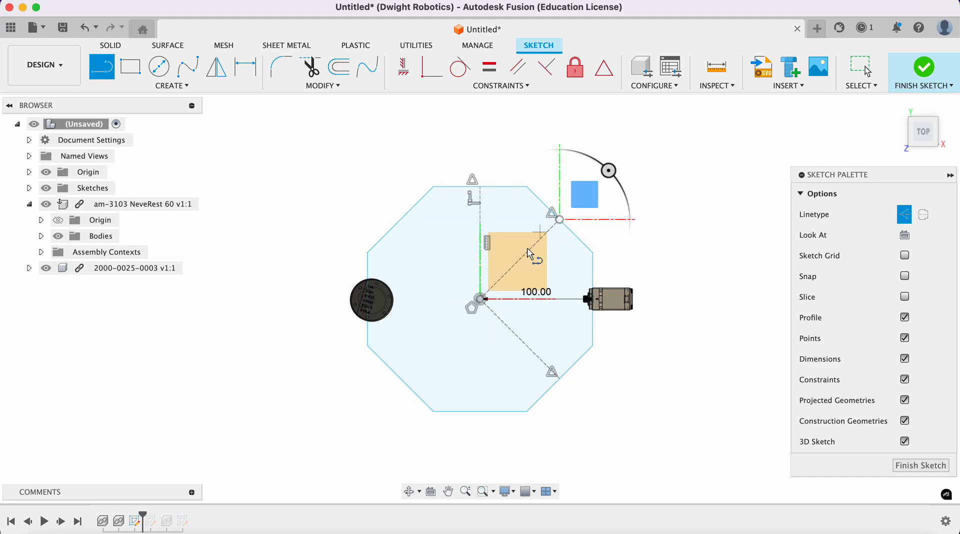
{"action": "left_click", "coordinate": [481, 300]}
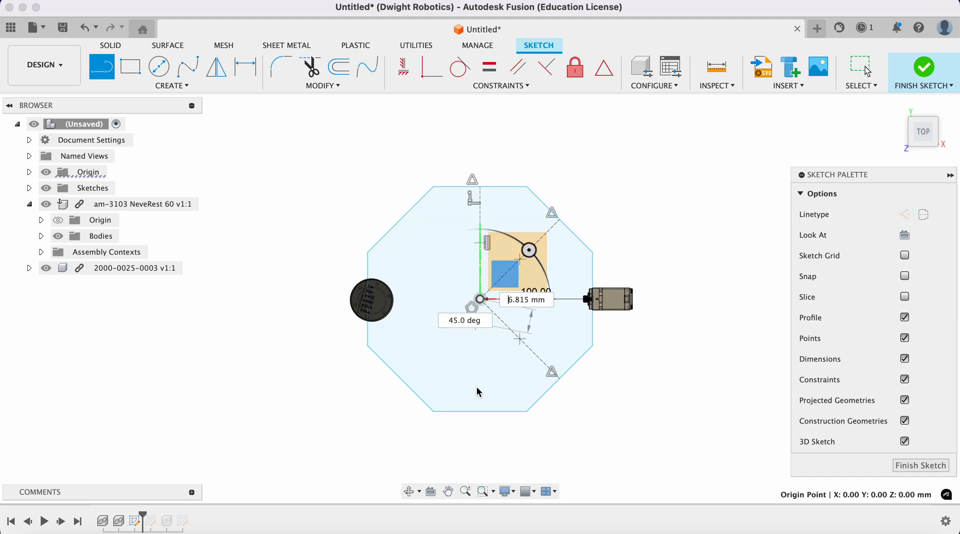
{"action": "left_click", "coordinate": [481, 412]}
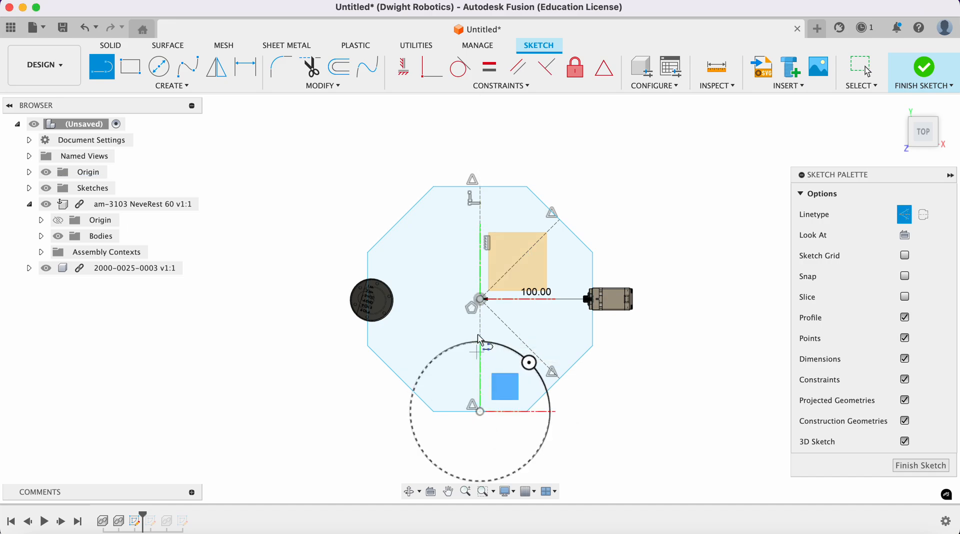
{"action": "left_click", "coordinate": [480, 300]}
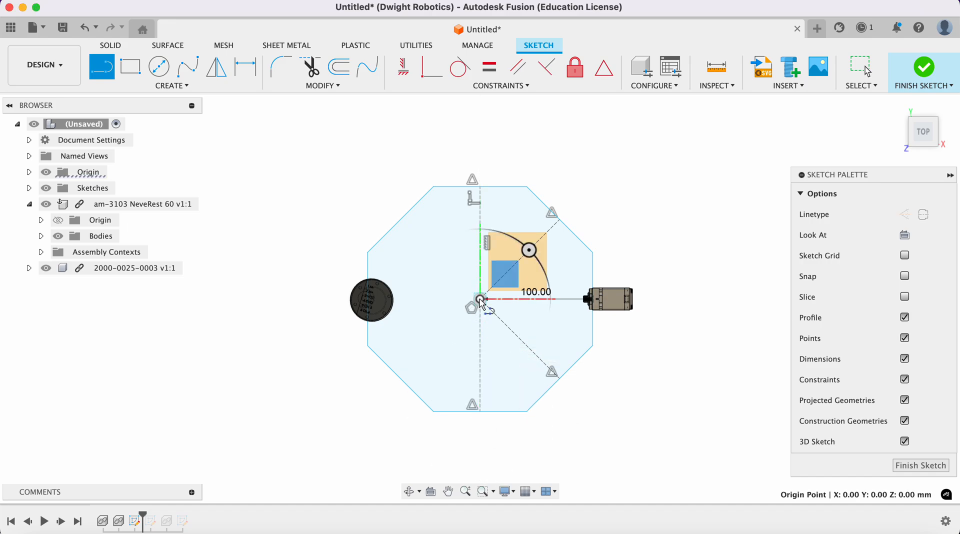
{"action": "left_click", "coordinate": [401, 379]}
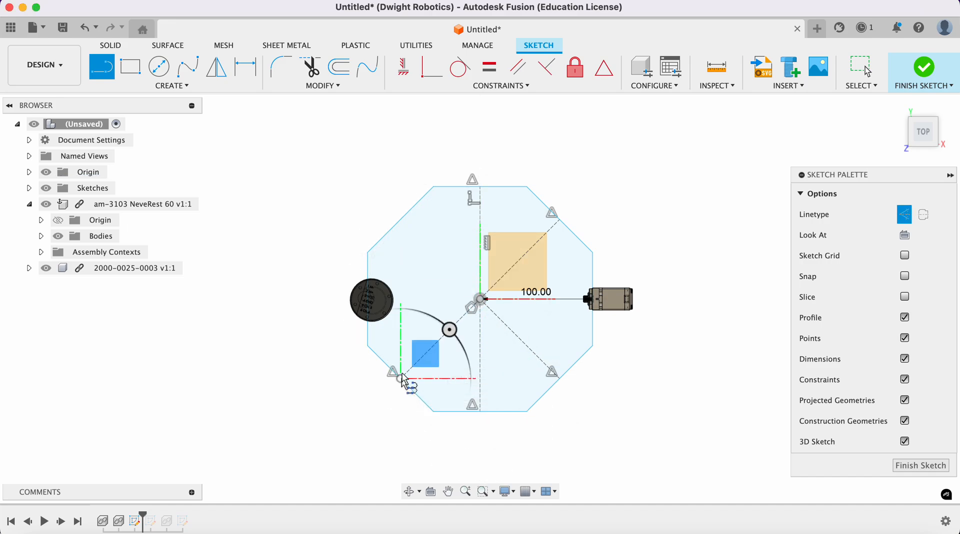
- Draw a construction line from the origin to the octagon's upper-left edge and constrain its outer end to that edge's midpoint
{"action": "left_click", "coordinate": [480, 301]}
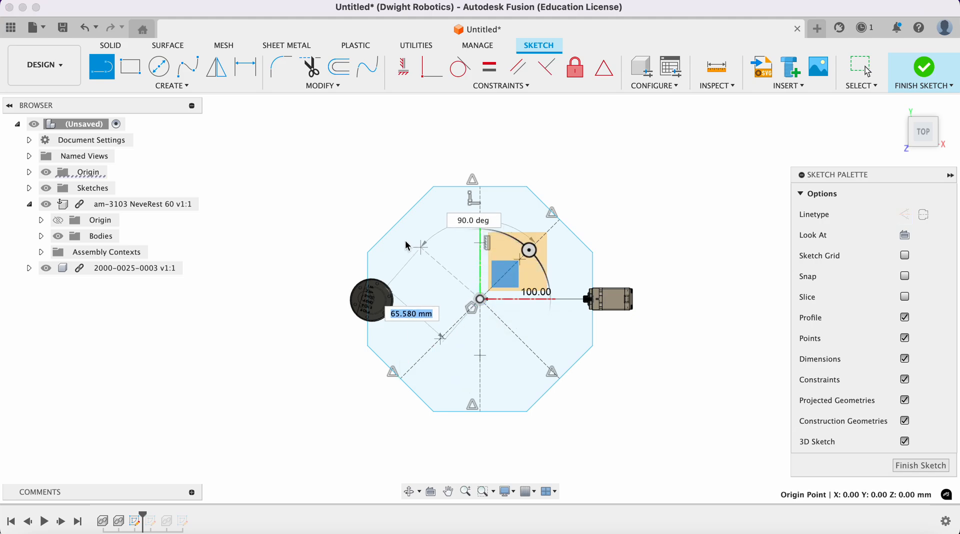
{"action": "left_click", "coordinate": [389, 235]}
{"action": "key", "text": "Escape"}
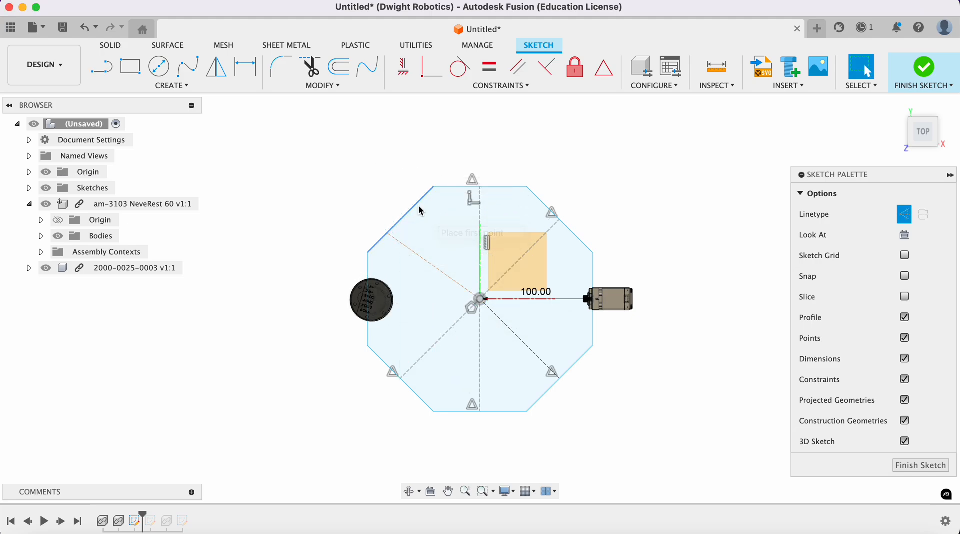
{"action": "left_click", "coordinate": [605, 68]}
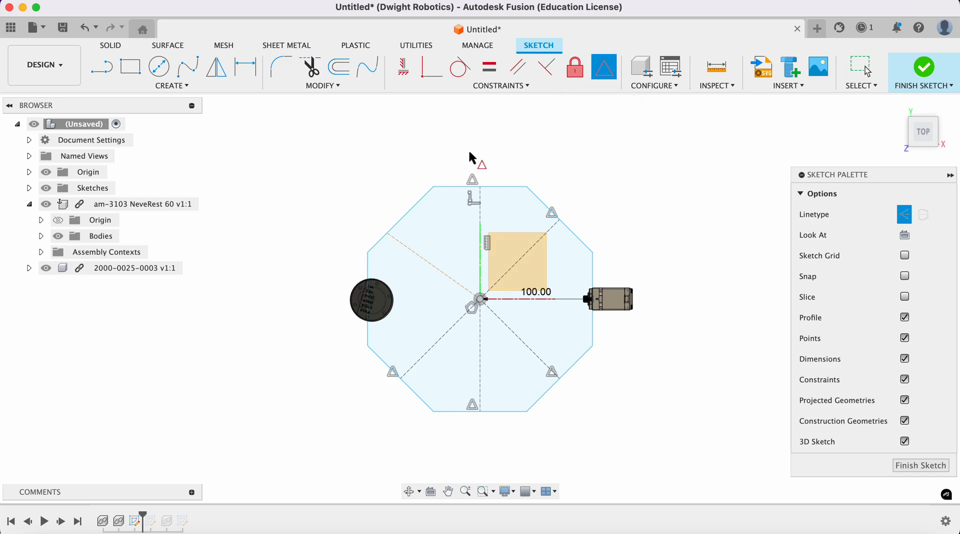
{"action": "left_click", "coordinate": [415, 208]}
{"action": "left_click", "coordinate": [389, 234]}
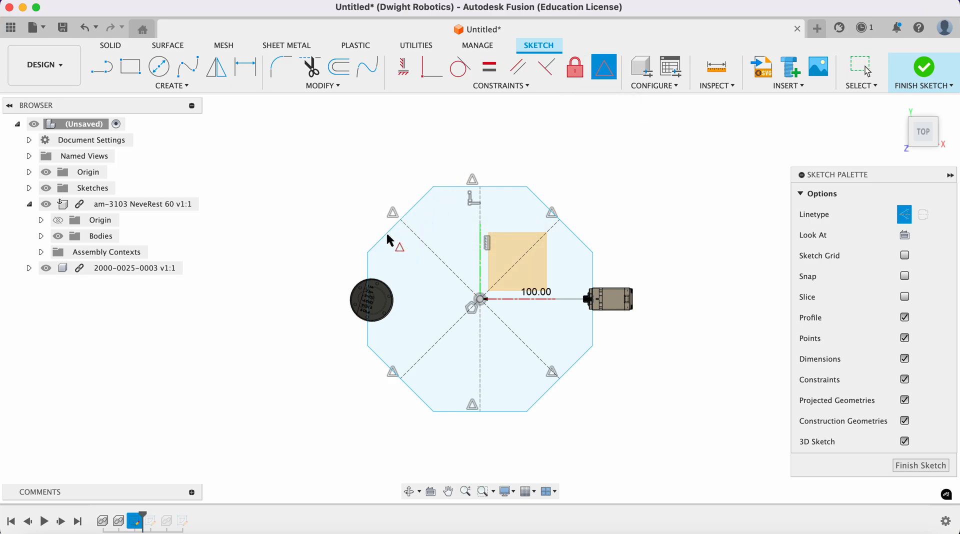
{"action": "key", "text": "Escape"}
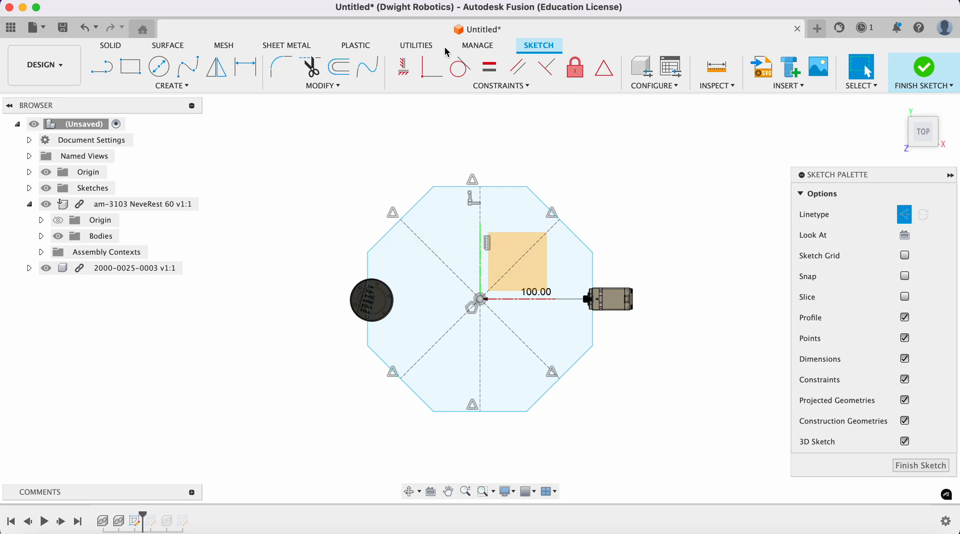
- Draw a construction line from the origin to the octagon's left vertical edge, ending below the motor
{"action": "left_click", "coordinate": [102, 67]}
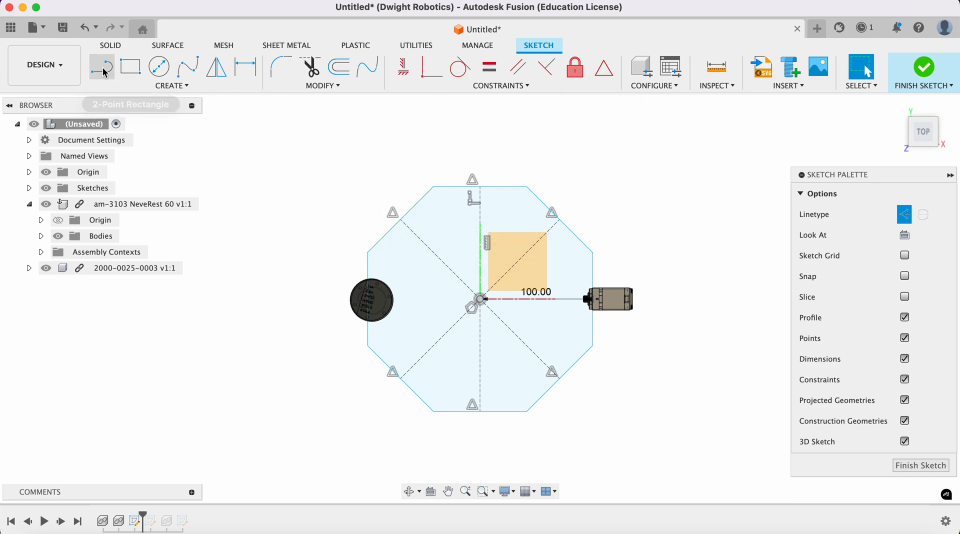
{"action": "key", "text": "x"}
{"action": "left_click", "coordinate": [481, 299]}
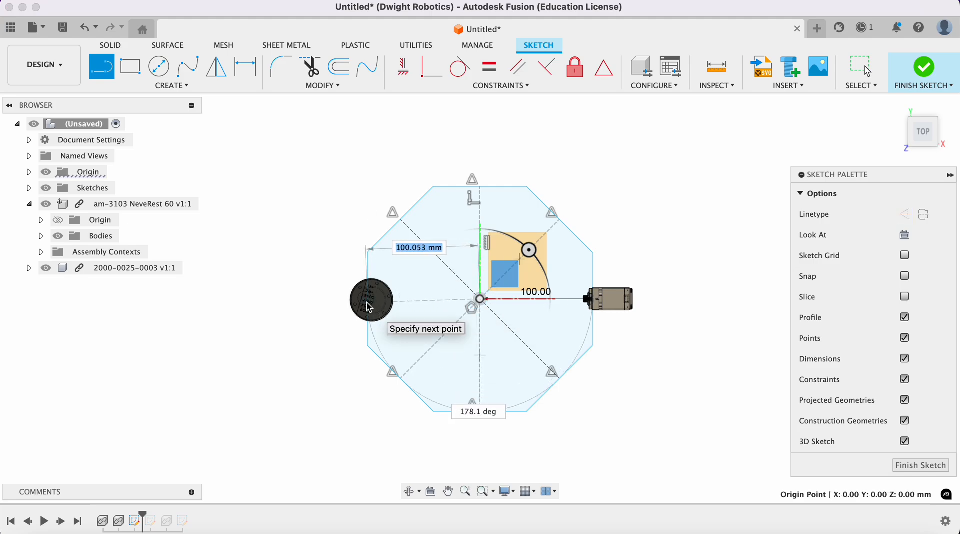
{"action": "key", "text": "x"}
{"action": "left_click", "coordinate": [368, 333]}
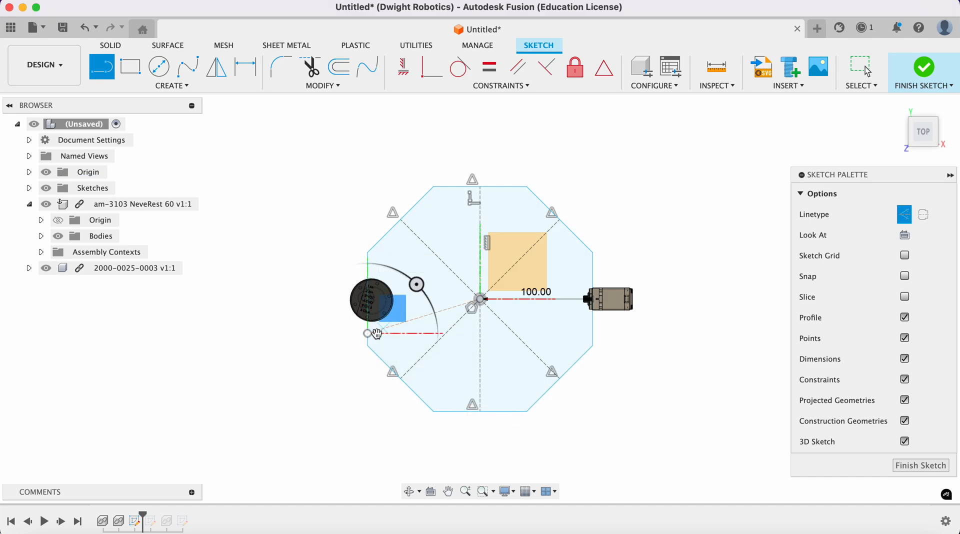
{"action": "key", "text": "Escape"}
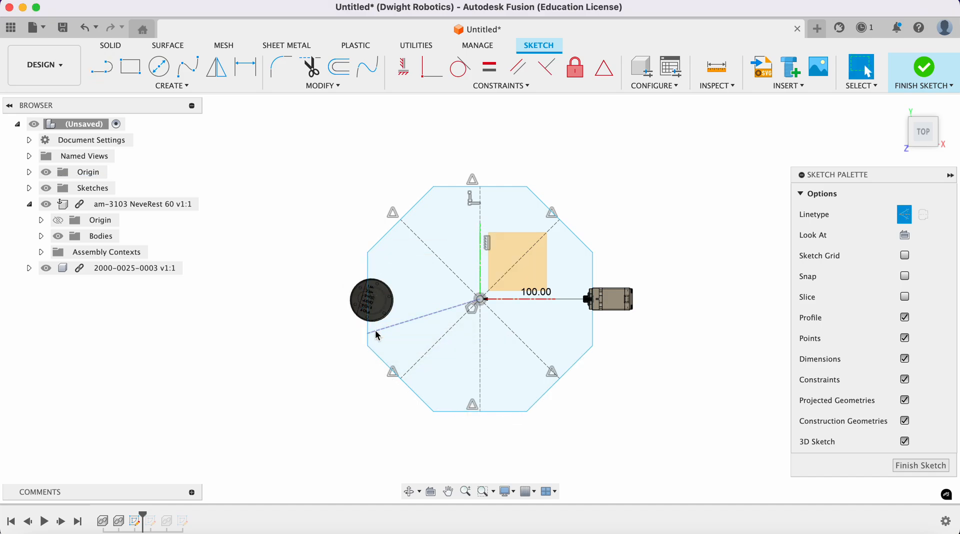
- Apply a MidPoint constraint between the newest construction line's outer end and the octagon's left edge, and finish the sketch
{"action": "left_click", "coordinate": [604, 67]}
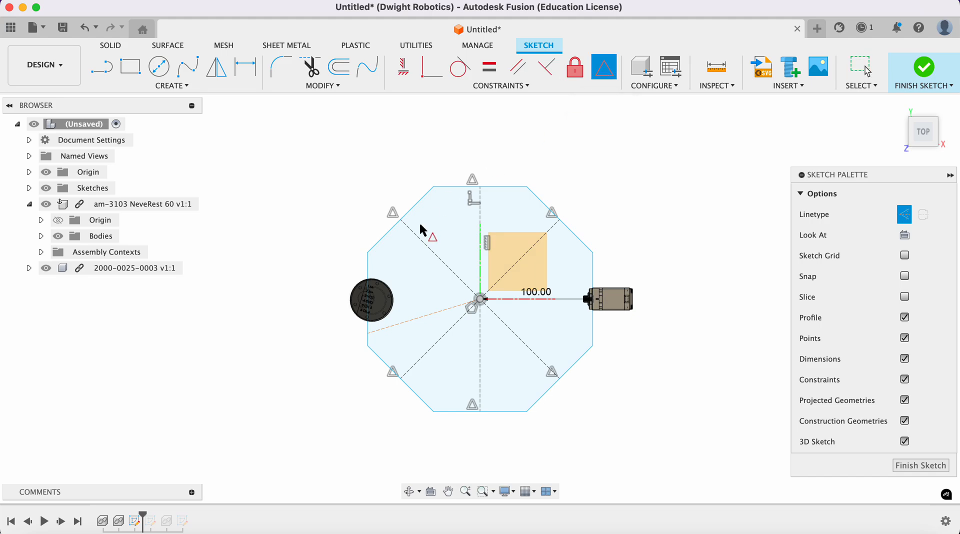
{"action": "left_click", "coordinate": [369, 273]}
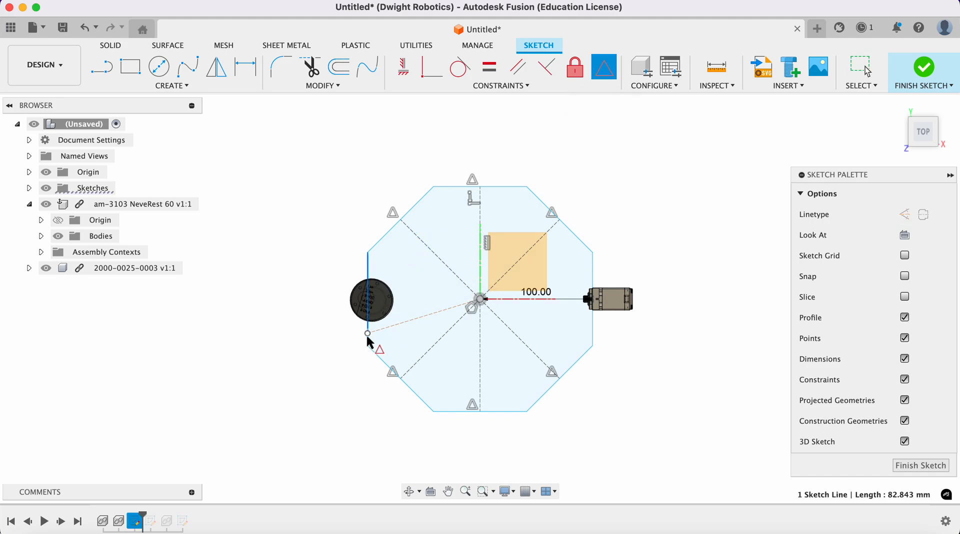
{"action": "left_click", "coordinate": [368, 335]}
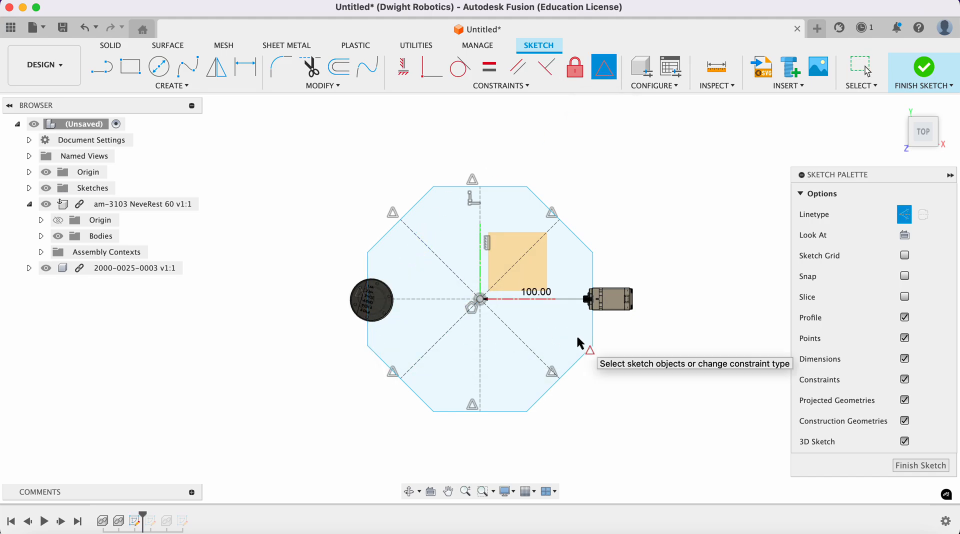
{"action": "key", "text": "Escape"}
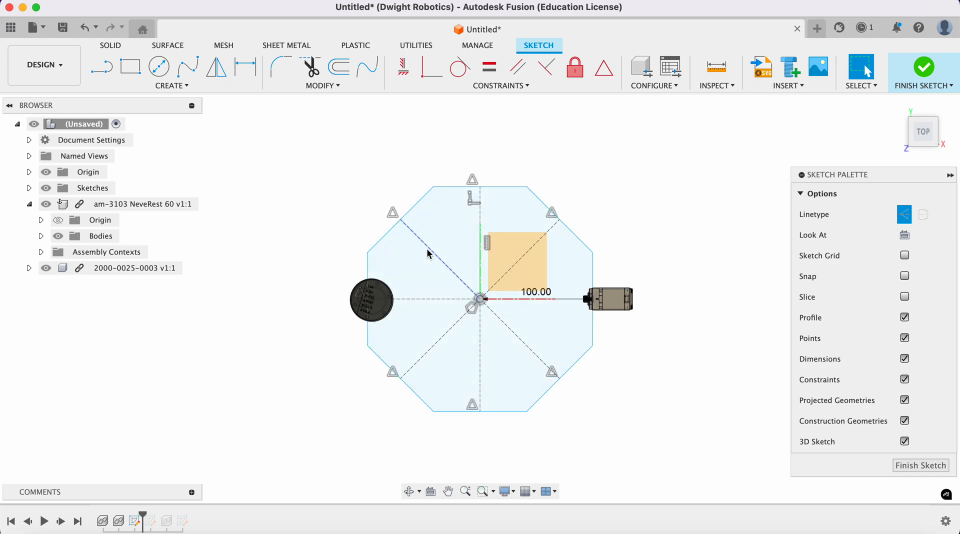
{"action": "left_click", "coordinate": [926, 70]}
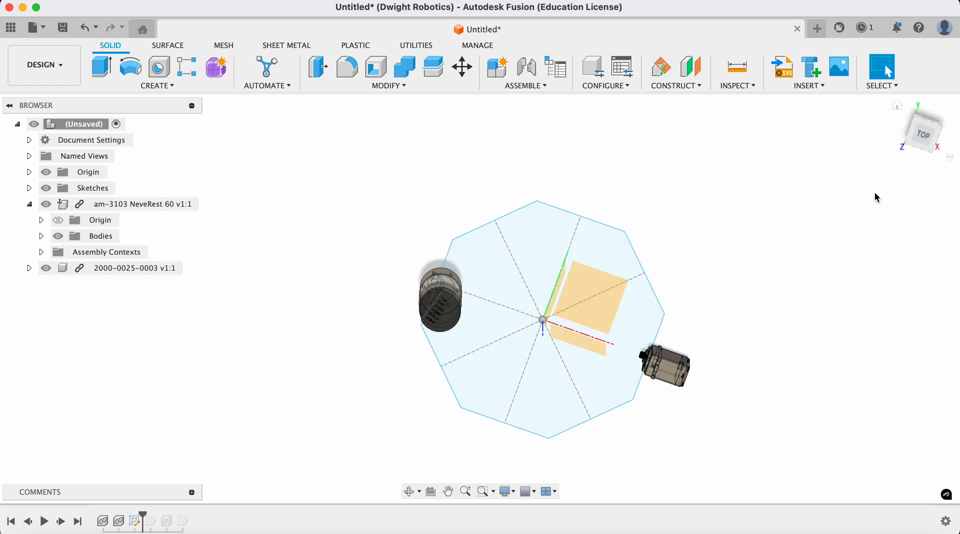
- Activate the am-3103 NeveRest 60 component for editing in place
{"action": "left_click", "coordinate": [934, 141]}
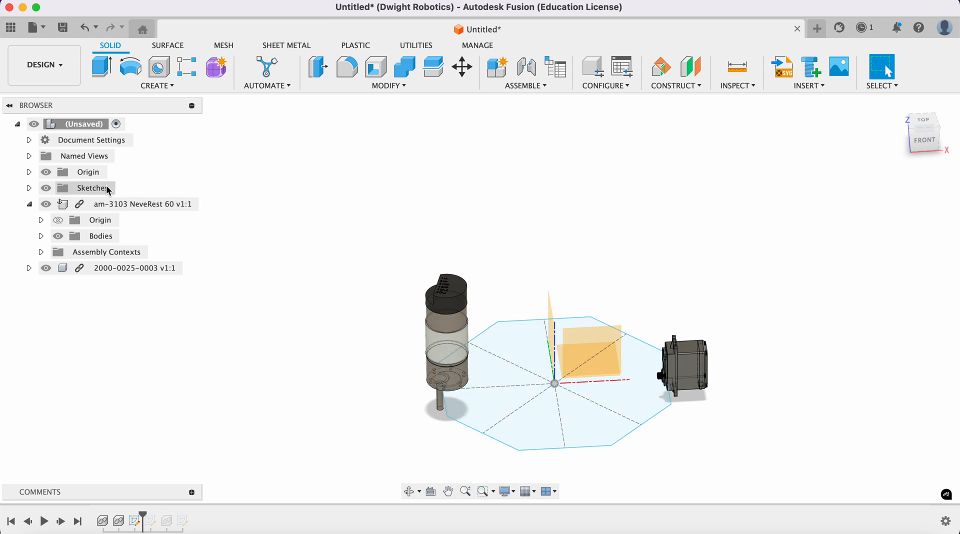
{"action": "left_click", "coordinate": [131, 203]}
{"action": "left_click", "coordinate": [190, 204]}
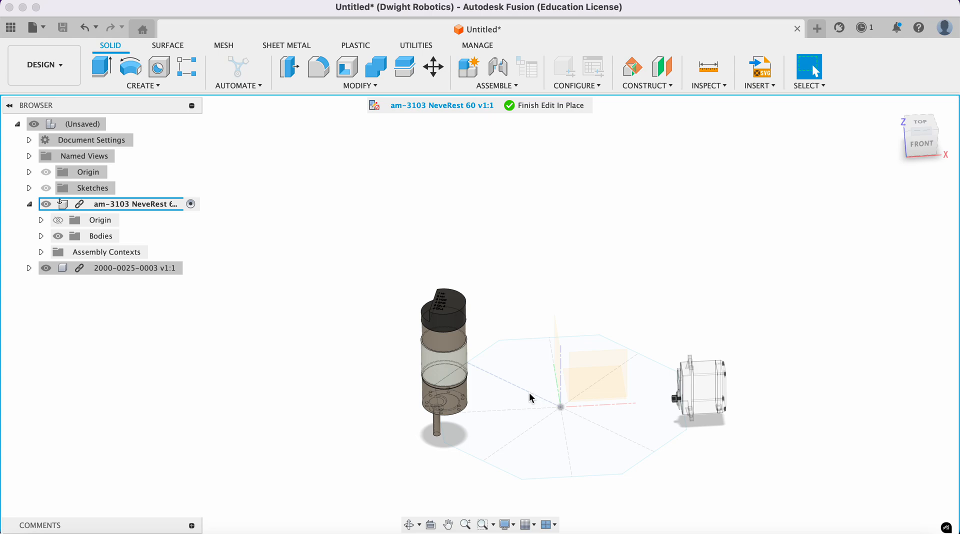
{"action": "left_click", "coordinate": [434, 67]}
{"action": "left_click", "coordinate": [928, 145]}
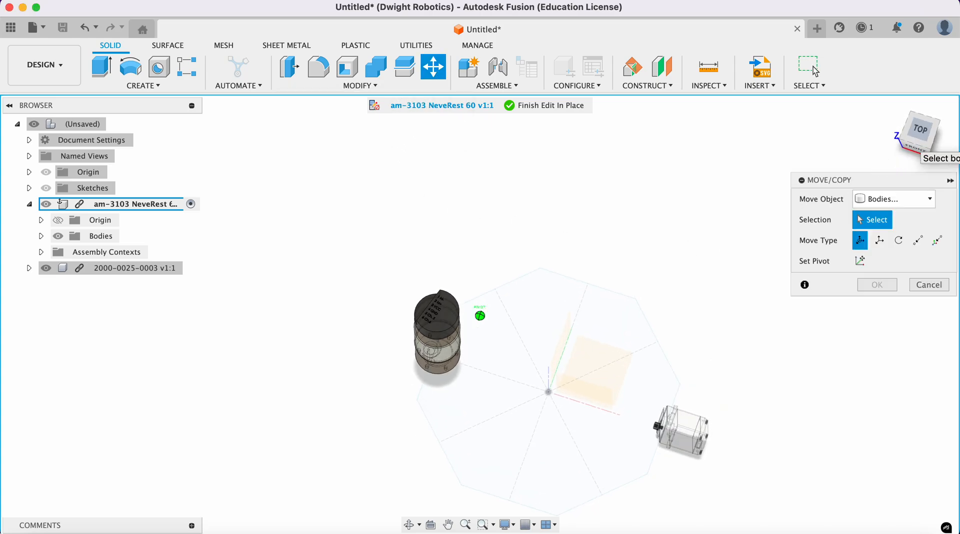
{"action": "left_click", "coordinate": [440, 312]}
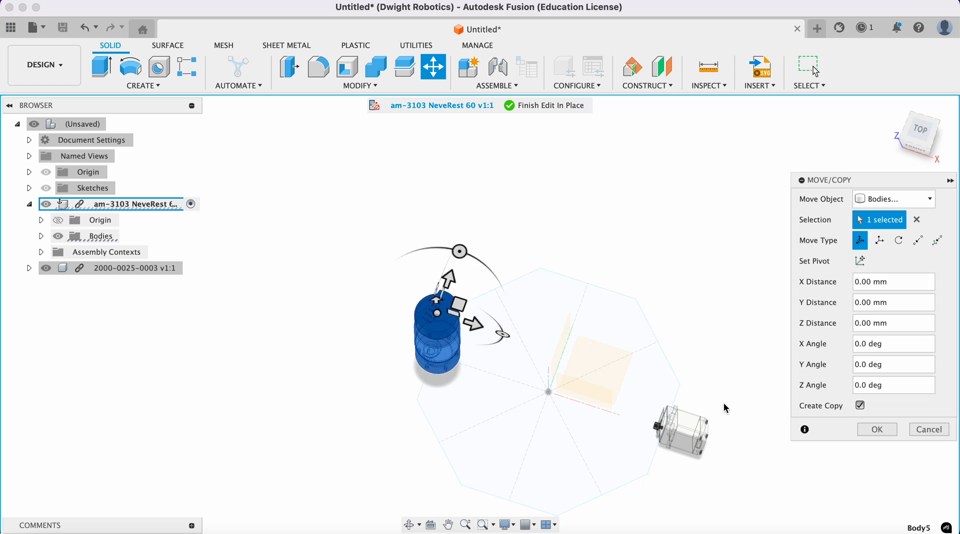
{"action": "left_click_drag", "start_coordinate": [475, 324], "coordinate": [679, 420]}
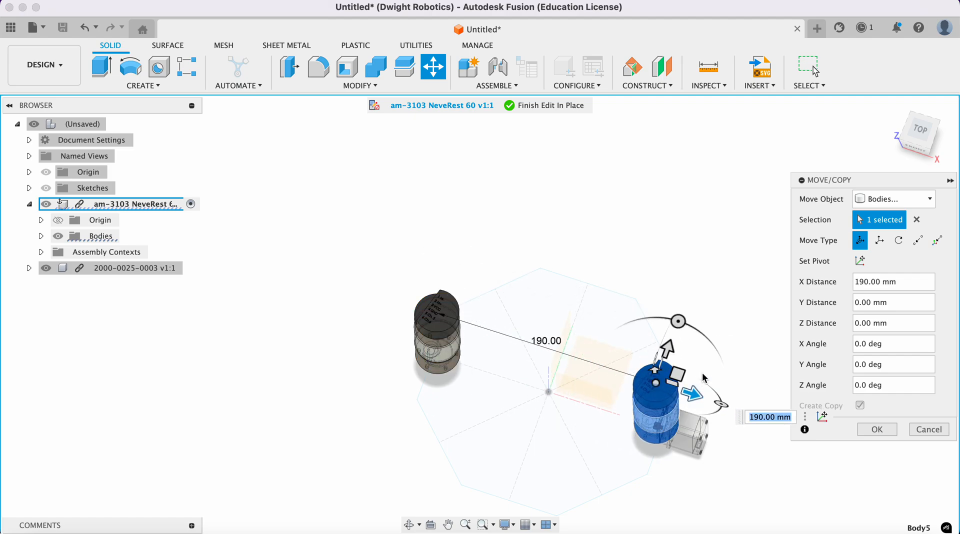
{"action": "left_click", "coordinate": [918, 153]}
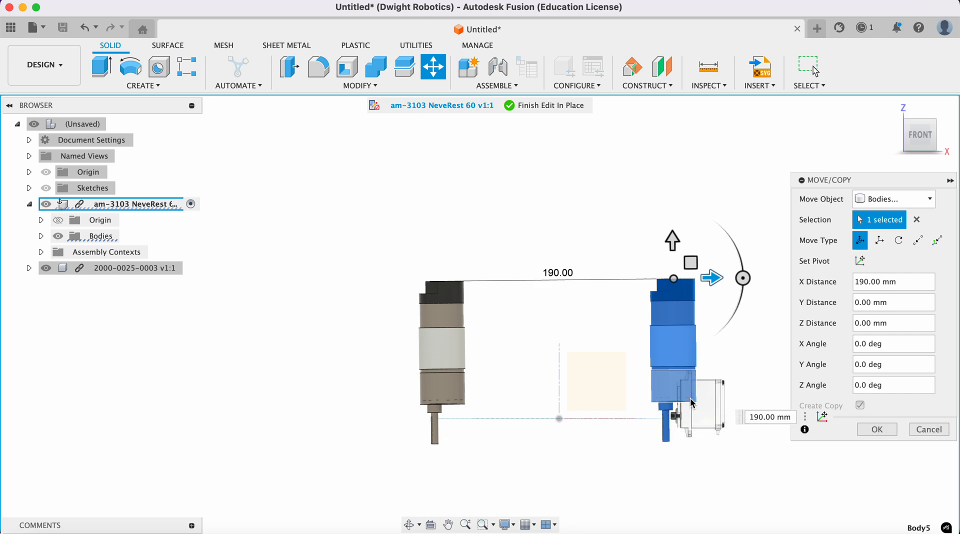
{"action": "left_click", "coordinate": [930, 429]}
- Mirror the motor body across the vertical origin plane to the octagon's opposite side as a new body
{"action": "left_click", "coordinate": [893, 106]}
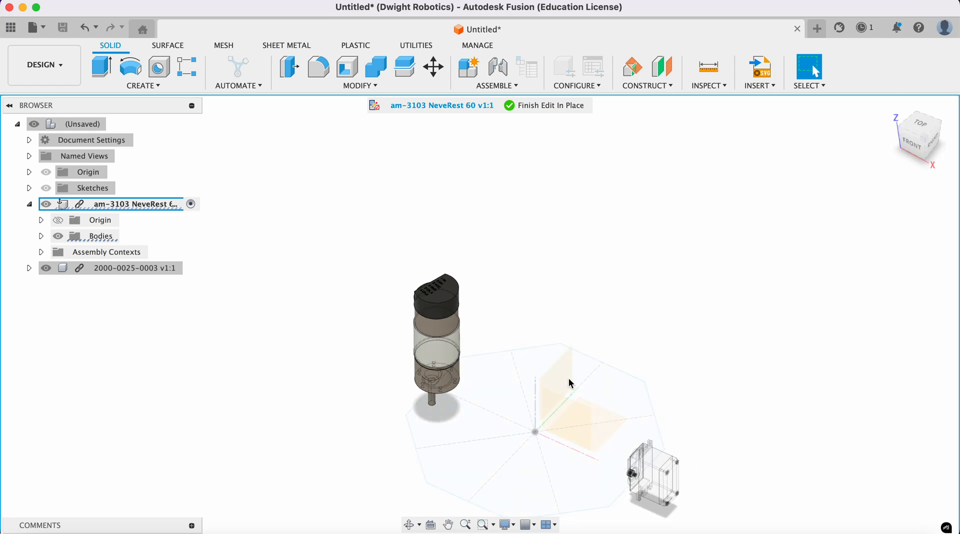
{"action": "left_click", "coordinate": [159, 86]}
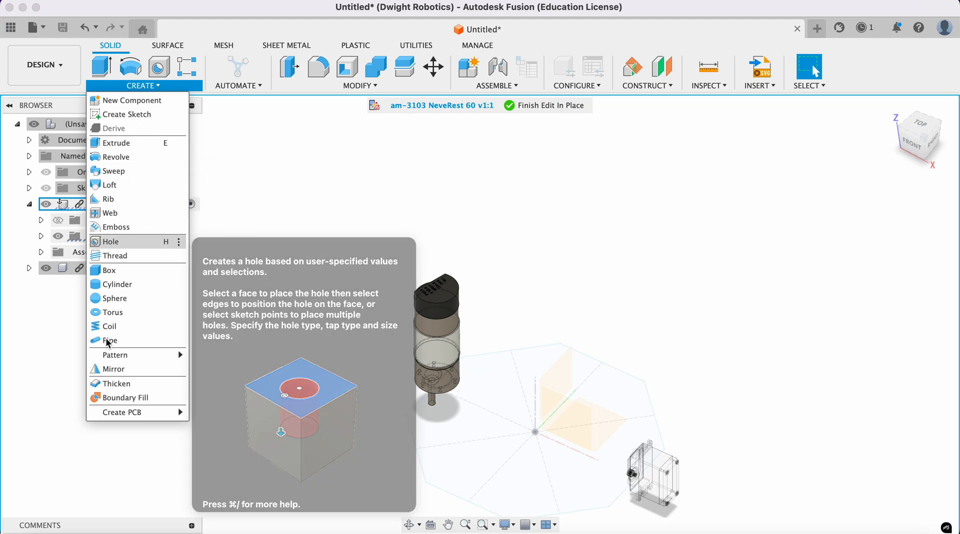
{"action": "left_click", "coordinate": [110, 369]}
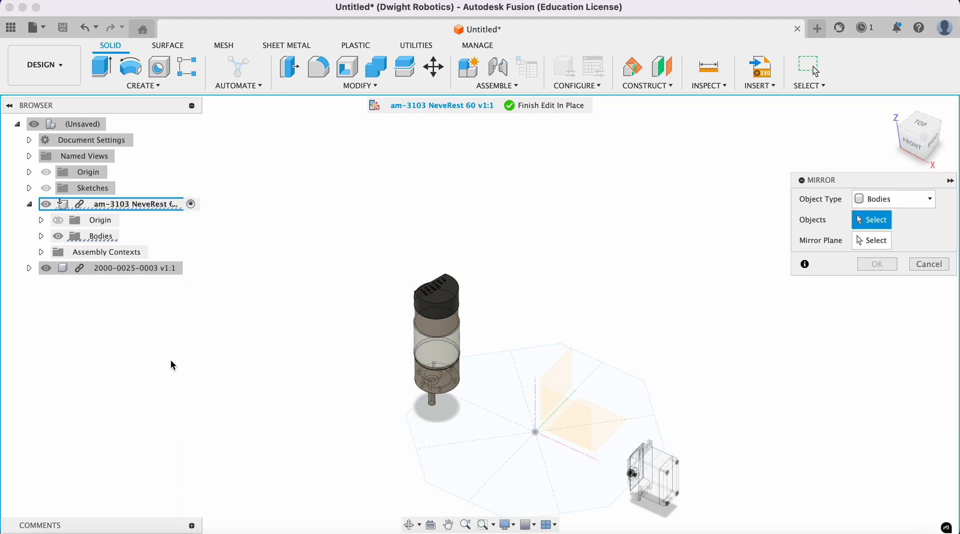
{"action": "left_click", "coordinate": [431, 331]}
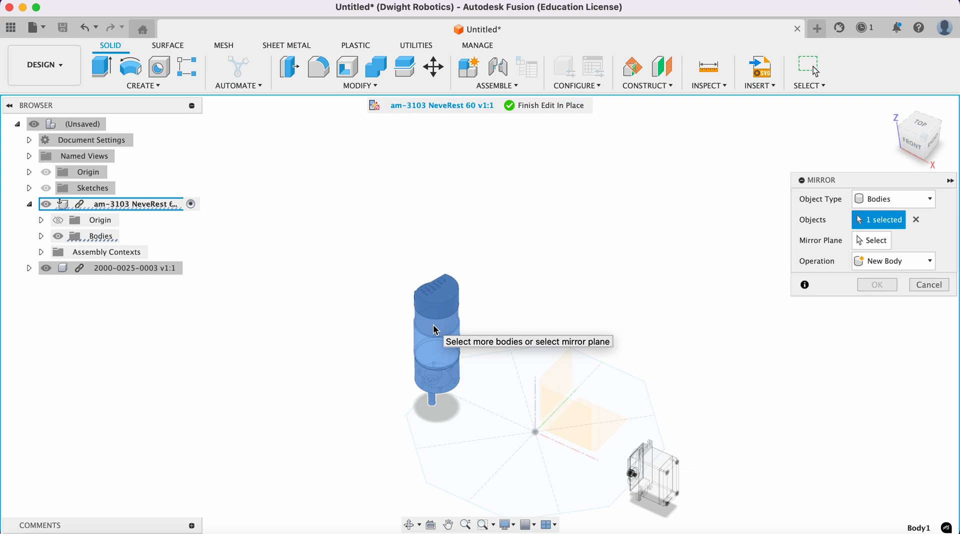
{"action": "left_click", "coordinate": [873, 241]}
{"action": "left_click", "coordinate": [555, 370]}
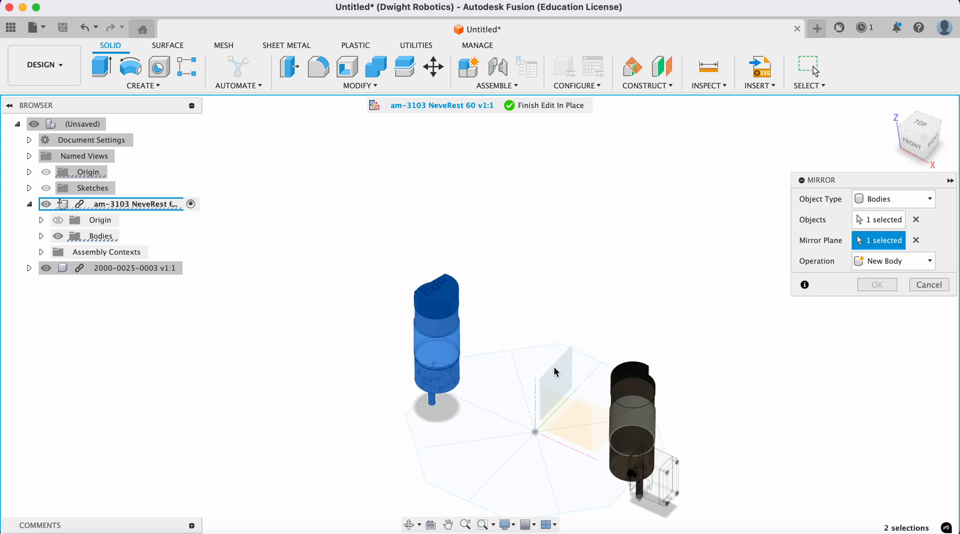
{"action": "left_click", "coordinate": [916, 151]}
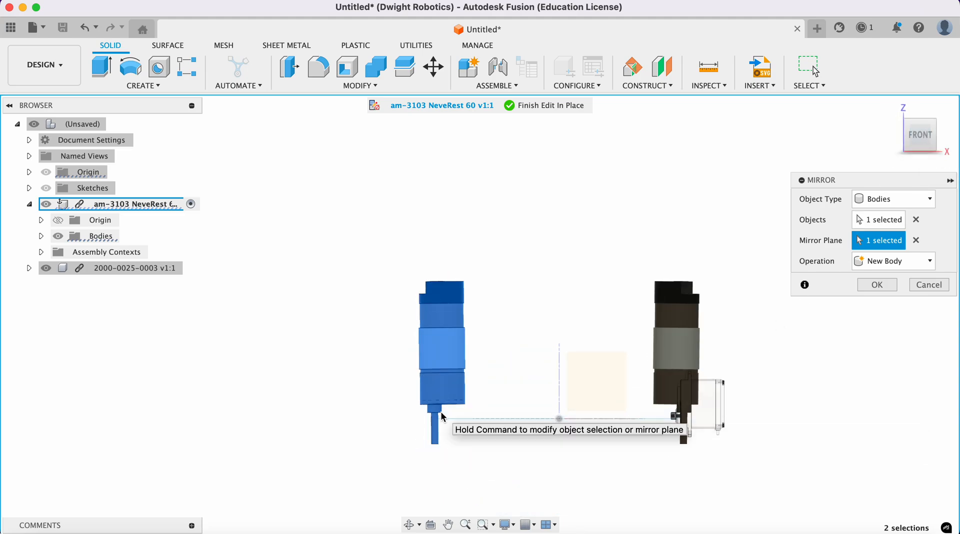
{"action": "left_click", "coordinate": [893, 288]}
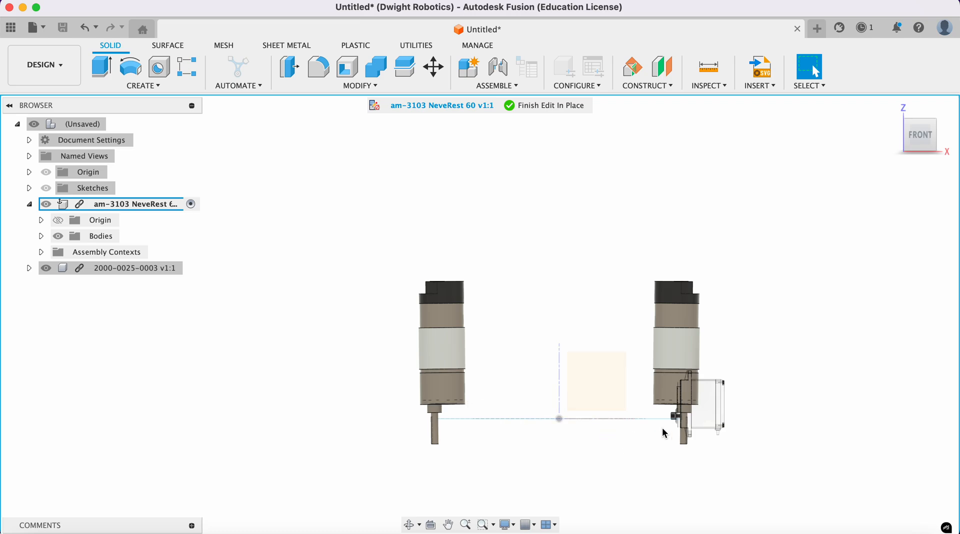
- Try to move both motor bodies point to point, from a gearbox bottom point to the midpoint of the octagon's front-right diagonal edge
{"action": "left_click", "coordinate": [434, 67]}
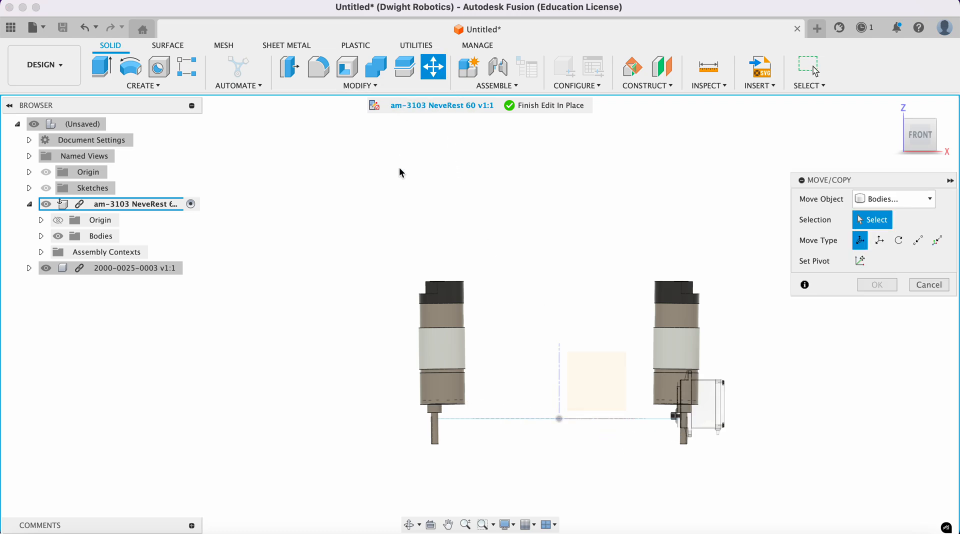
{"action": "left_click", "coordinate": [437, 321]}
{"action": "left_click", "coordinate": [685, 324]}
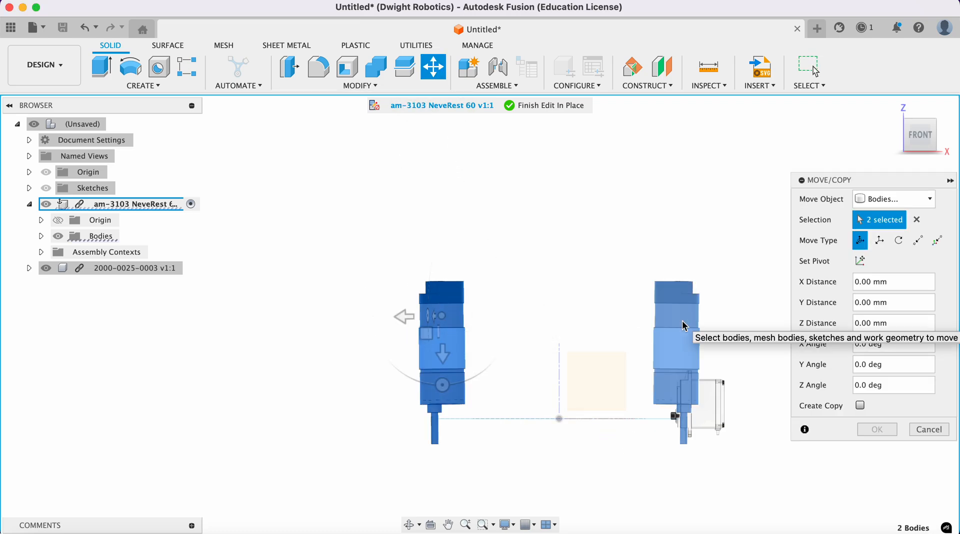
{"action": "left_click", "coordinate": [446, 356]}
{"action": "mouse_move", "coordinate": [447, 359]}
{"action": "left_mouse_down"}
{"action": "mouse_move", "coordinate": [441, 292]}
{"action": "mouse_move", "coordinate": [439, 354]}
{"action": "left_mouse_up"}
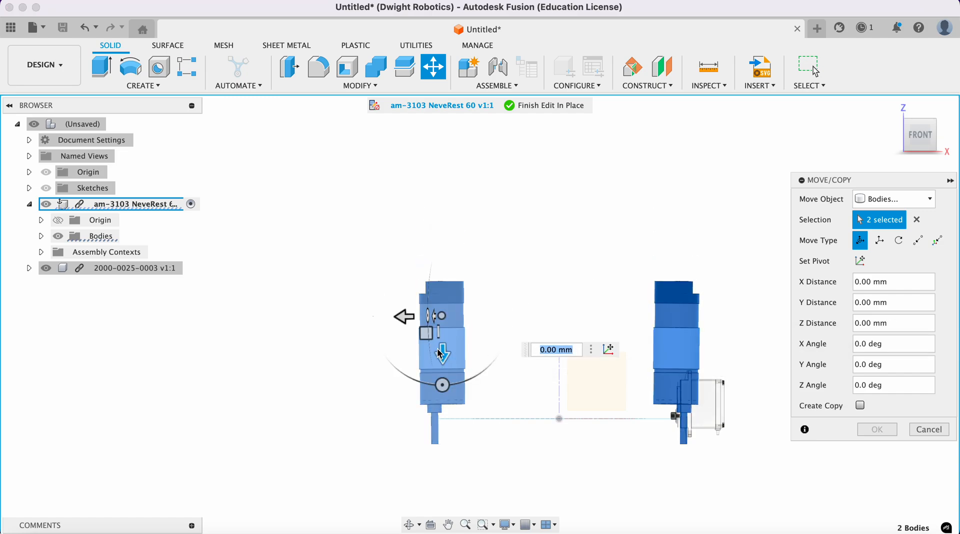
{"action": "left_click", "coordinate": [919, 241]}
{"action": "scroll", "coordinate": [725, 438], "scroll_direction": "up", "scroll_amount": 3}
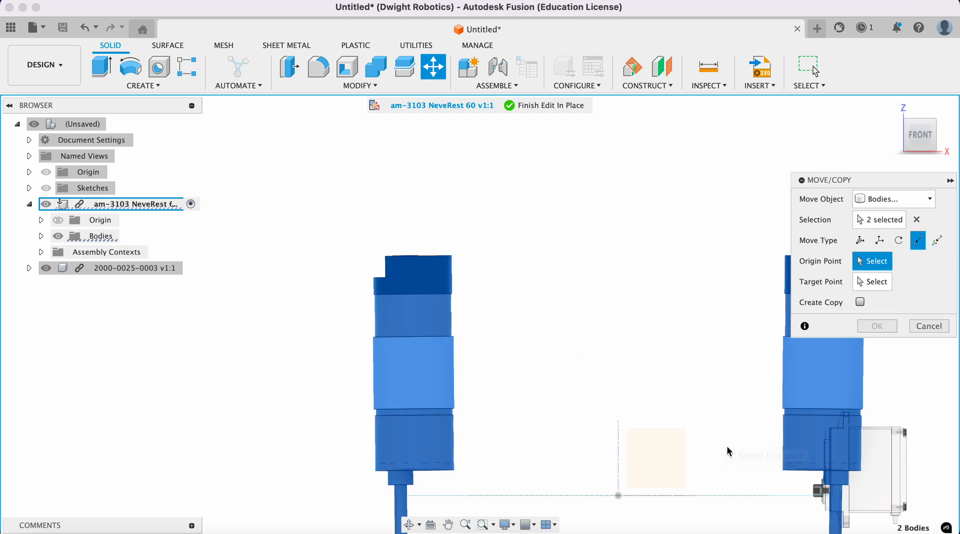
{"action": "scroll", "coordinate": [727, 448], "scroll_direction": "down", "scroll_amount": 3}
{"action": "scroll", "coordinate": [727, 448], "scroll_direction": "right", "scroll_amount": 4}
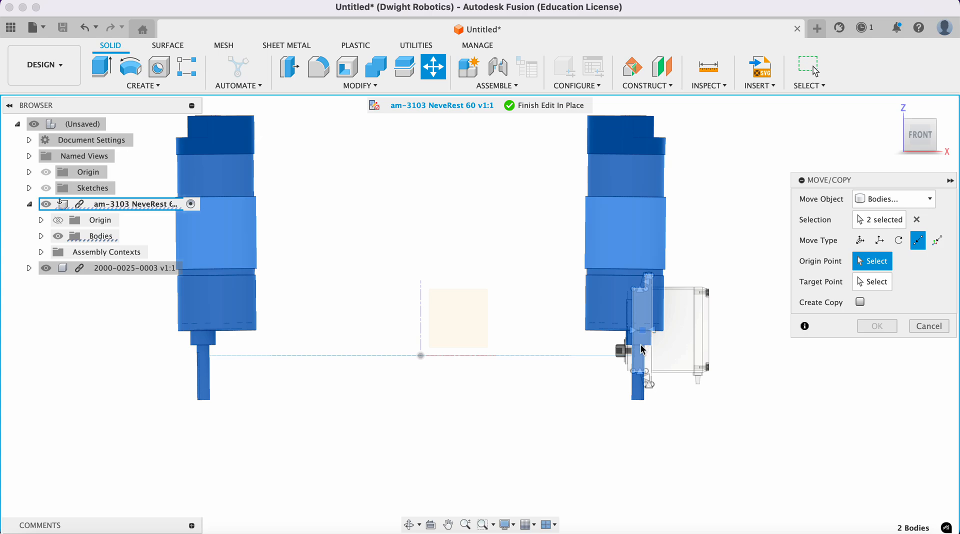
{"action": "left_click", "coordinate": [613, 330]}
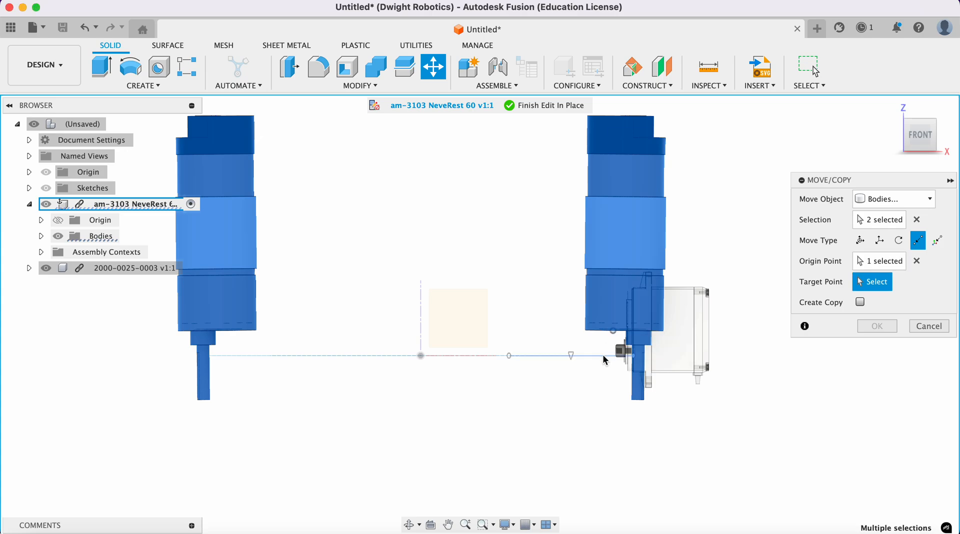
{"action": "left_click", "coordinate": [926, 136]}
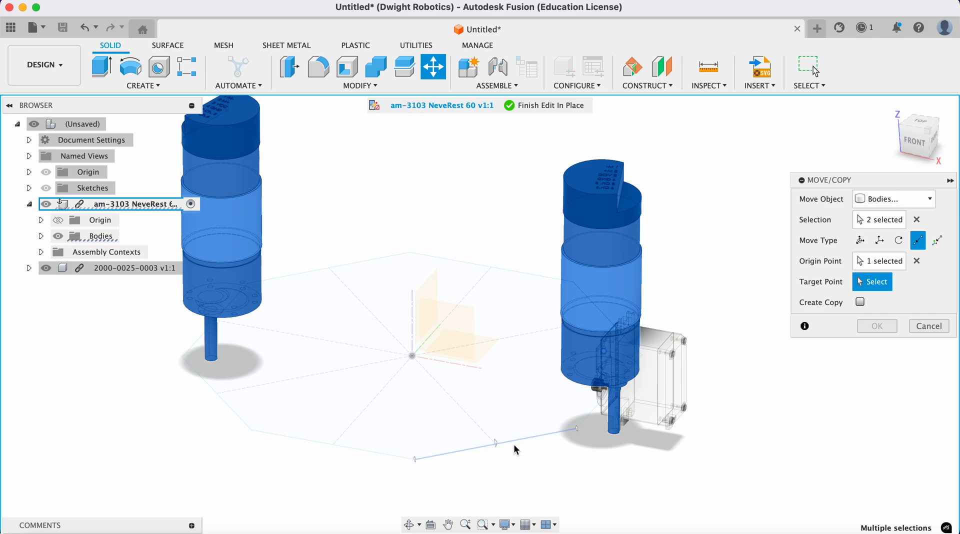
{"action": "left_click", "coordinate": [496, 445]}
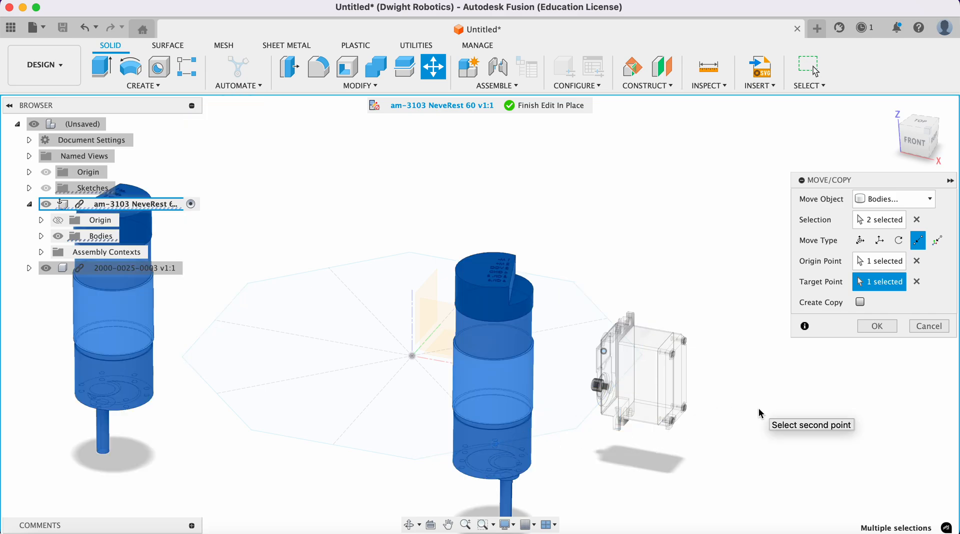
{"action": "key", "text": "Return"}
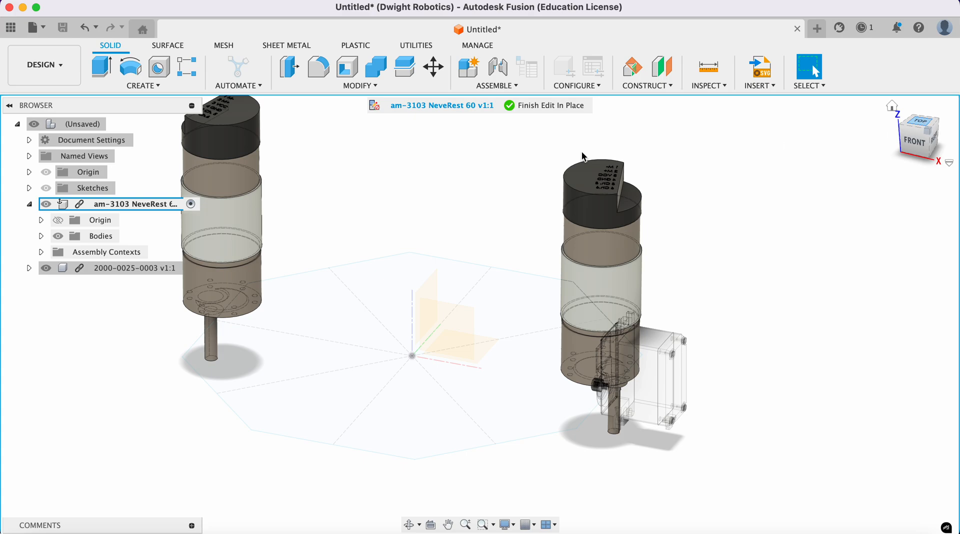
- Copy both motor bodies rotated 90 degrees about the vertical axis, with the pivot set at the octagon's center
{"action": "left_click", "coordinate": [434, 75]}
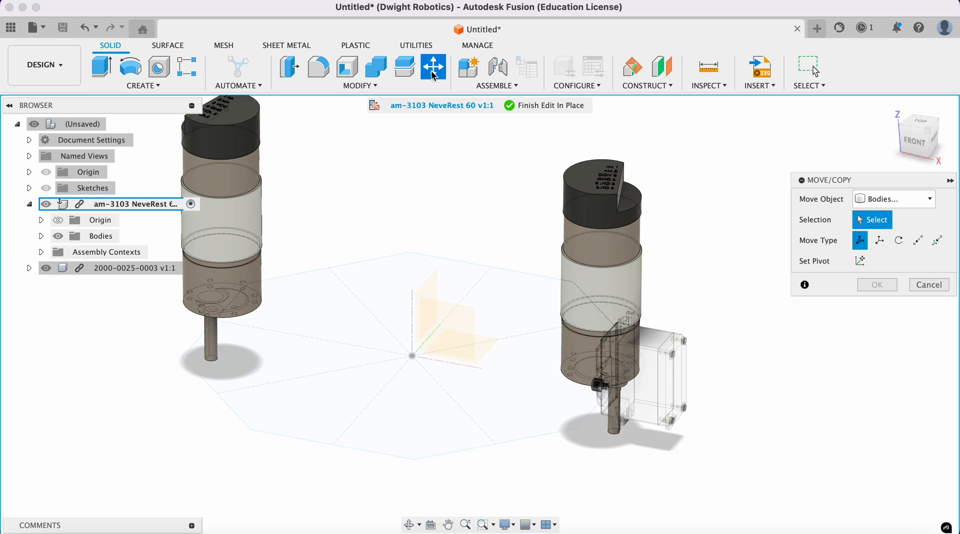
{"action": "left_click", "coordinate": [245, 185]}
{"action": "left_click", "coordinate": [608, 255]}
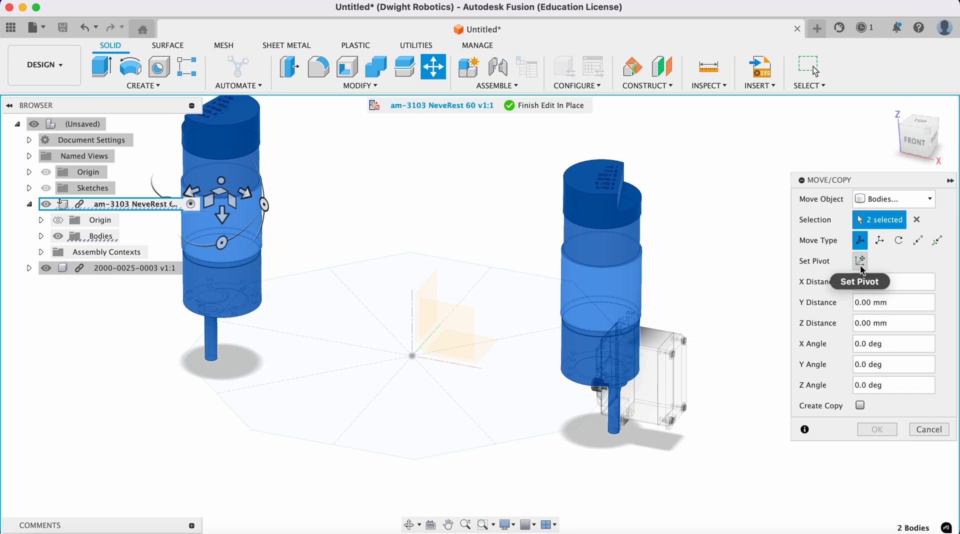
{"action": "left_click", "coordinate": [861, 261]}
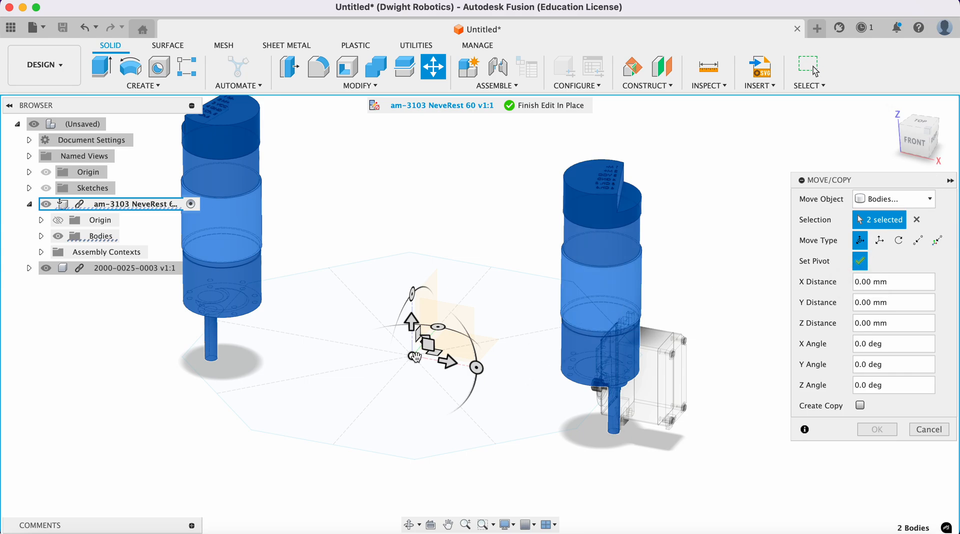
{"action": "left_click", "coordinate": [861, 261]}
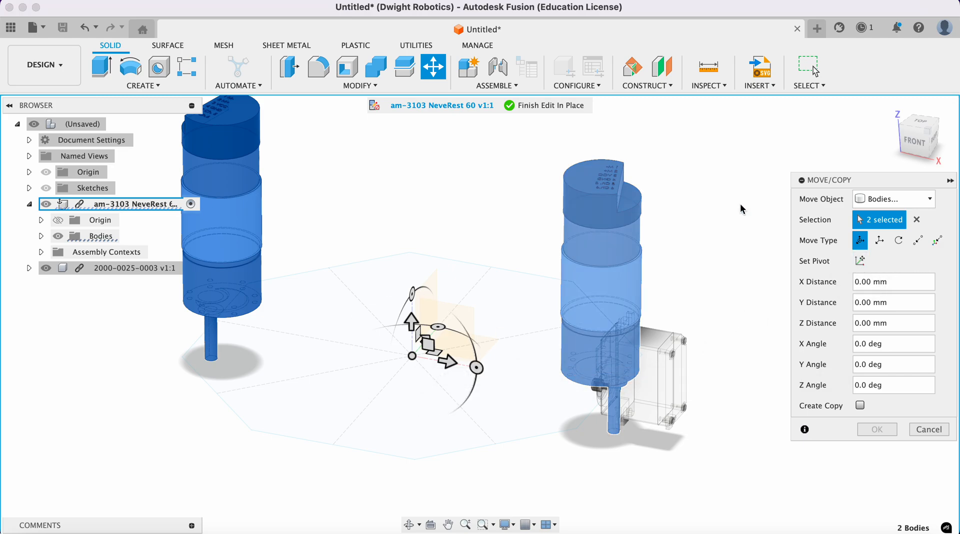
{"action": "left_click", "coordinate": [918, 123]}
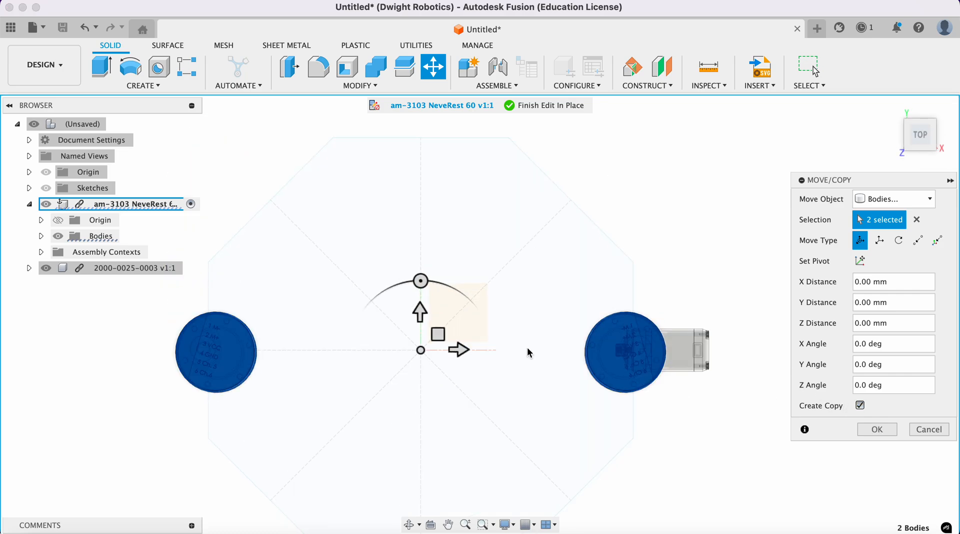
{"action": "left_click_drag", "start_coordinate": [422, 281], "coordinate": [317, 348]}
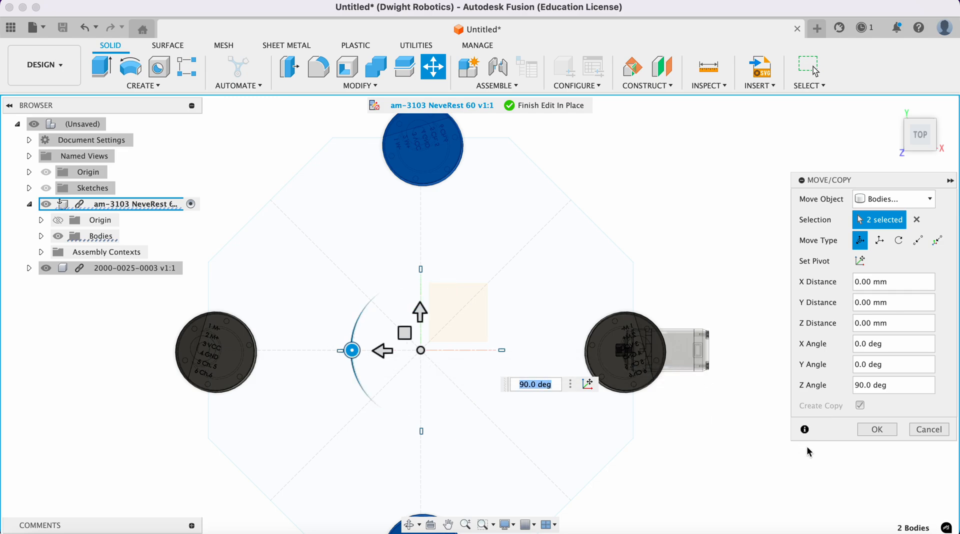
{"action": "left_click", "coordinate": [878, 429]}
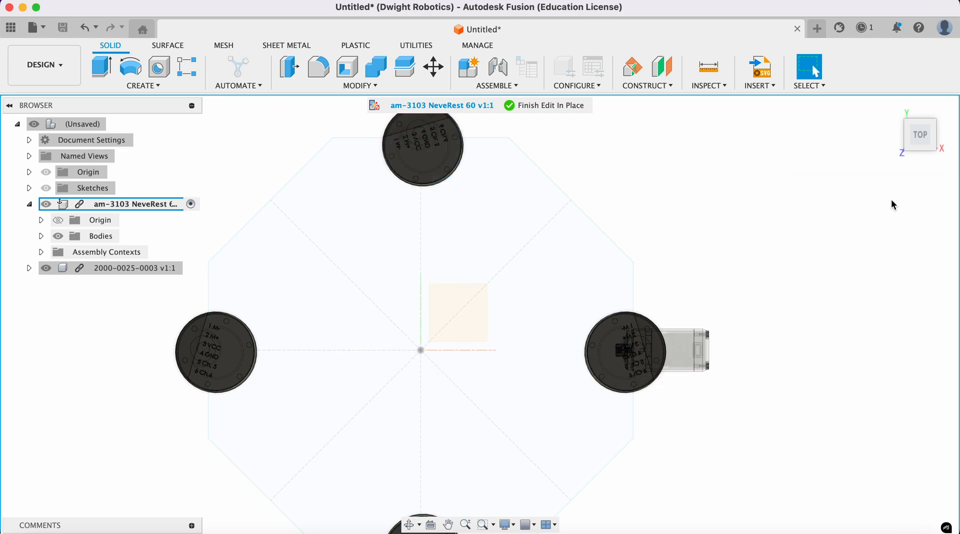
- Finish editing the motor component in place and return to the parent assembly
{"action": "left_click", "coordinate": [934, 149]}
{"action": "mouse_move", "coordinate": [810, 83]}
{"action": "left_mouse_down"}
{"action": "mouse_move", "coordinate": [733, 73]}
{"action": "mouse_move", "coordinate": [684, 90]}
{"action": "mouse_move", "coordinate": [827, 94]}
{"action": "mouse_move", "coordinate": [861, 106]}
{"action": "left_mouse_up"}
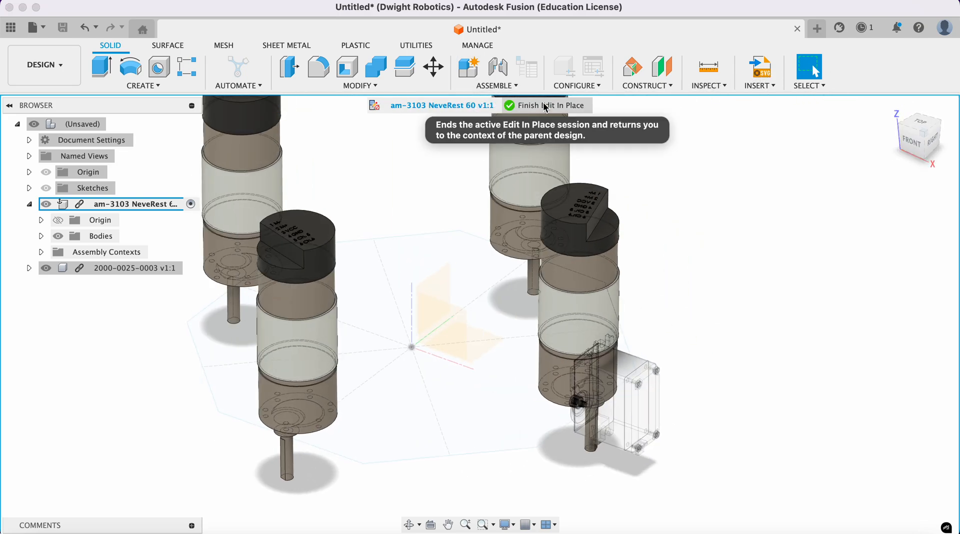
{"action": "left_click", "coordinate": [548, 106]}
{"action": "left_click", "coordinate": [140, 268]}
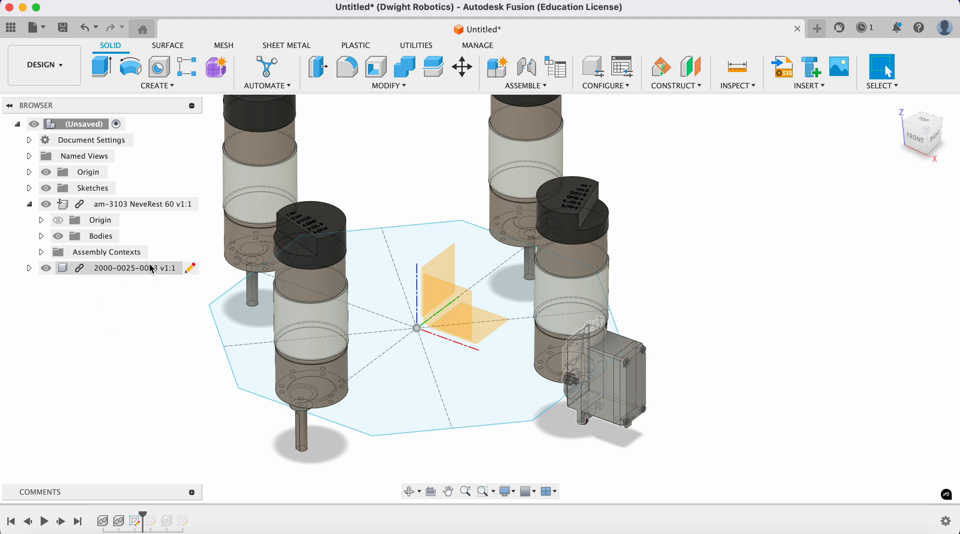
{"action": "key", "text": "m"}
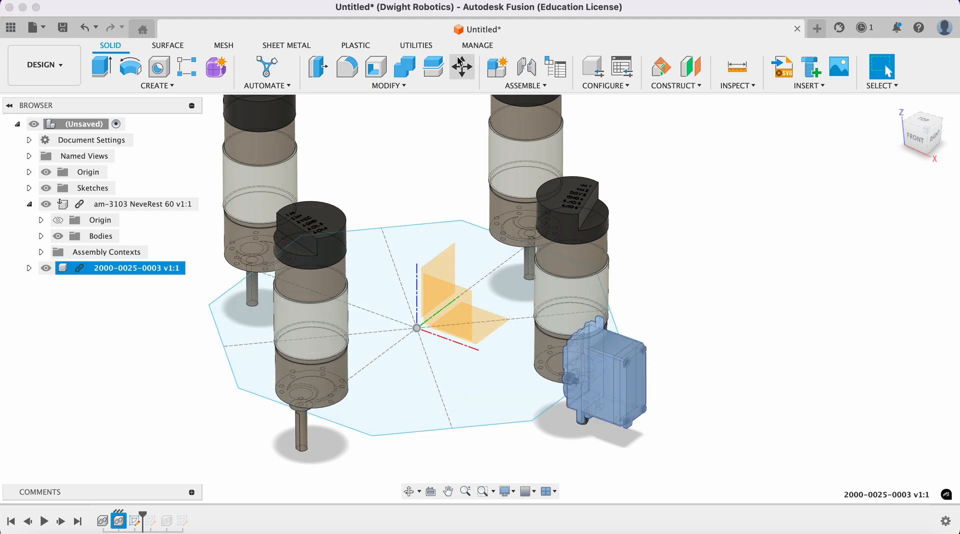
{"action": "left_click_drag", "start_coordinate": [564, 355], "coordinate": [392, 209]}
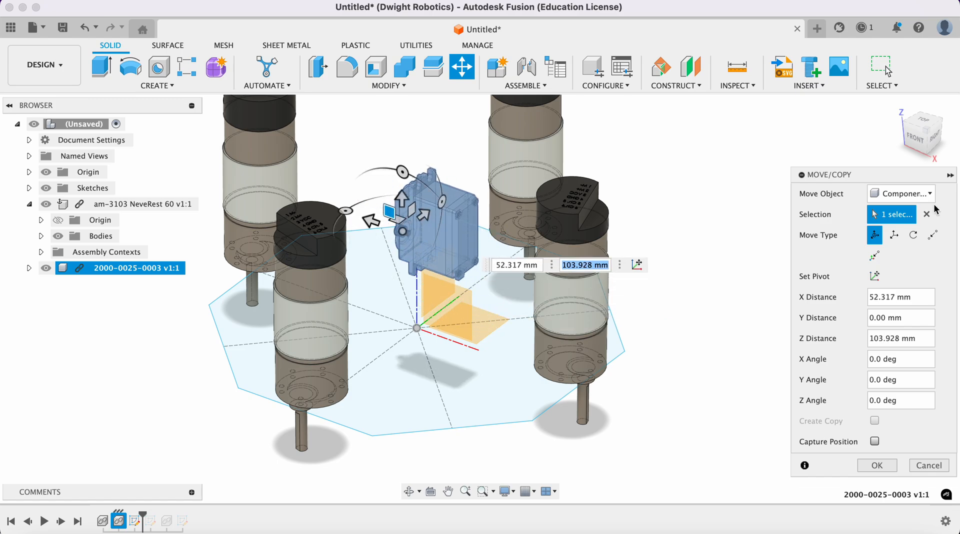
{"action": "left_click", "coordinate": [920, 122]}
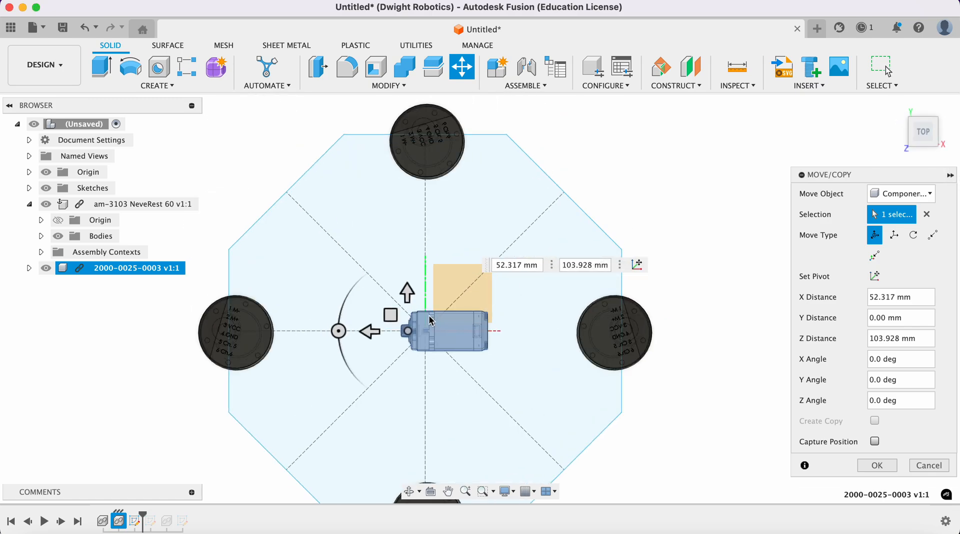
{"action": "left_click_drag", "start_coordinate": [391, 315], "coordinate": [279, 150]}
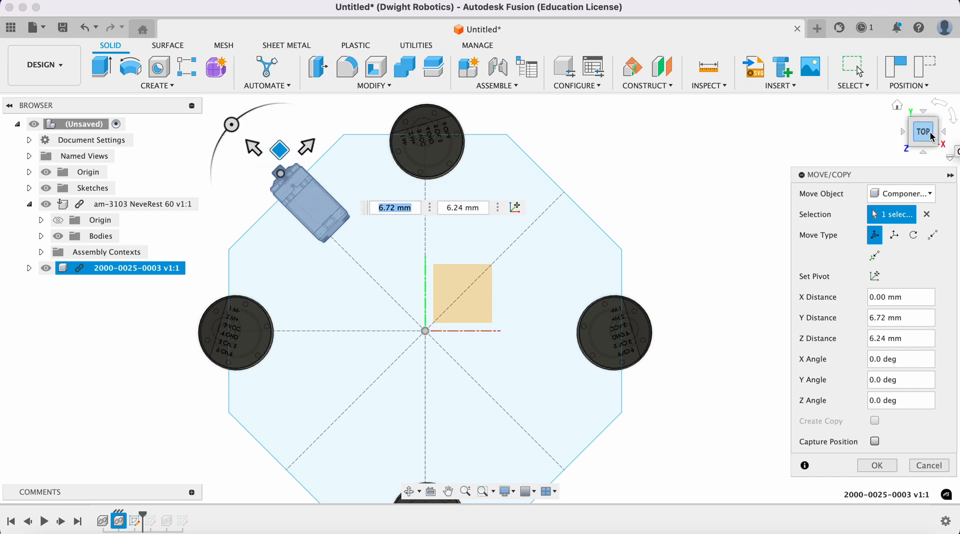
{"action": "left_click", "coordinate": [926, 114]}
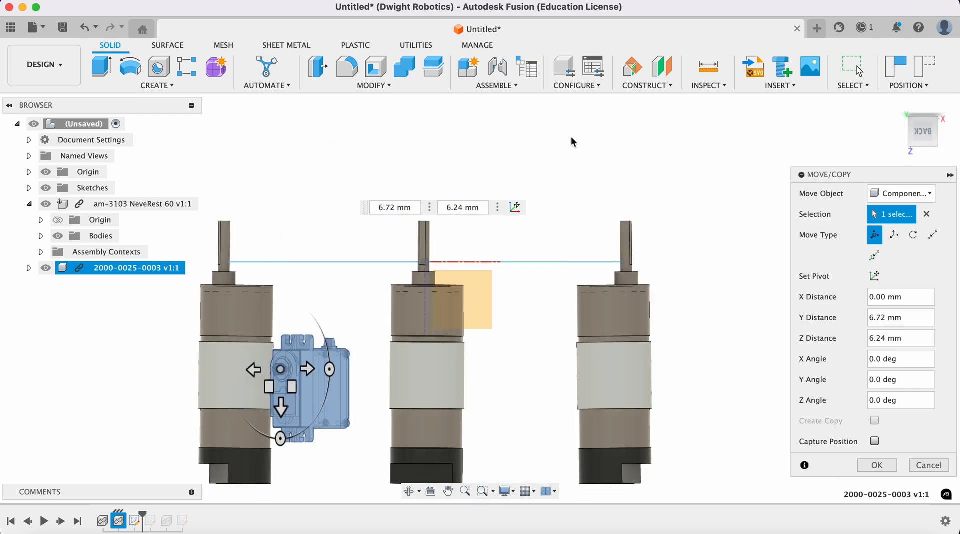
{"action": "left_click_drag", "start_coordinate": [288, 407], "coordinate": [281, 311]}
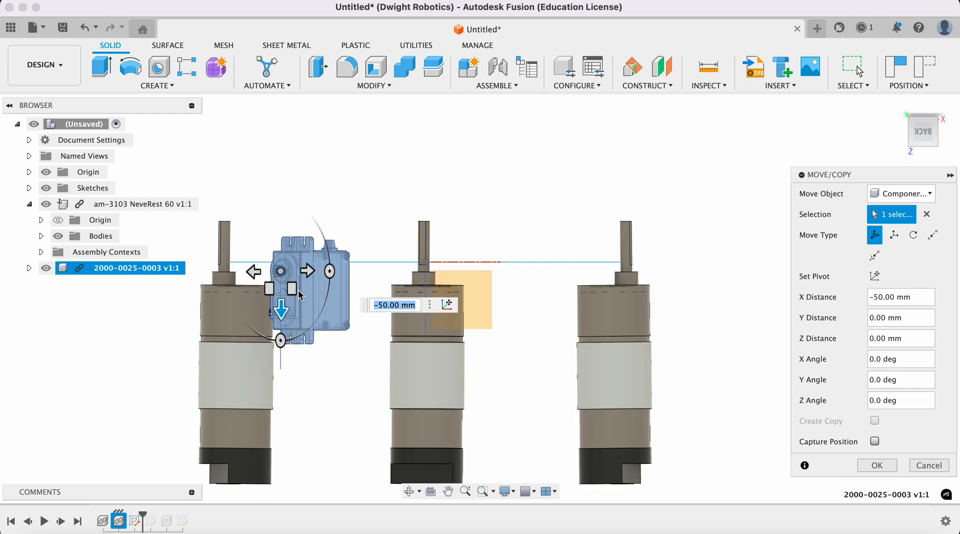
{"action": "left_click", "coordinate": [943, 133]}
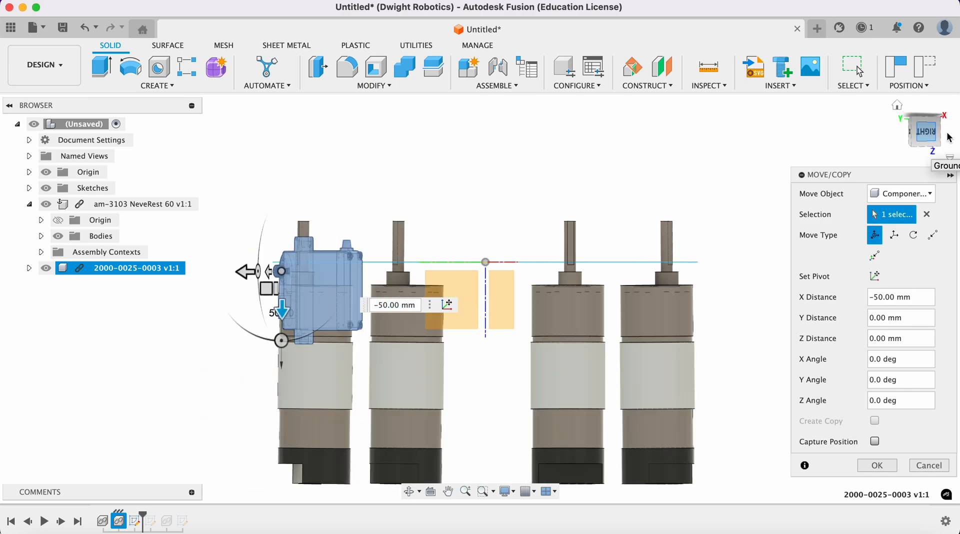
{"action": "left_click_drag", "start_coordinate": [932, 131], "coordinate": [780, 121]}
{"action": "scroll", "coordinate": [714, 268], "scroll_direction": "up", "scroll_amount": 5}
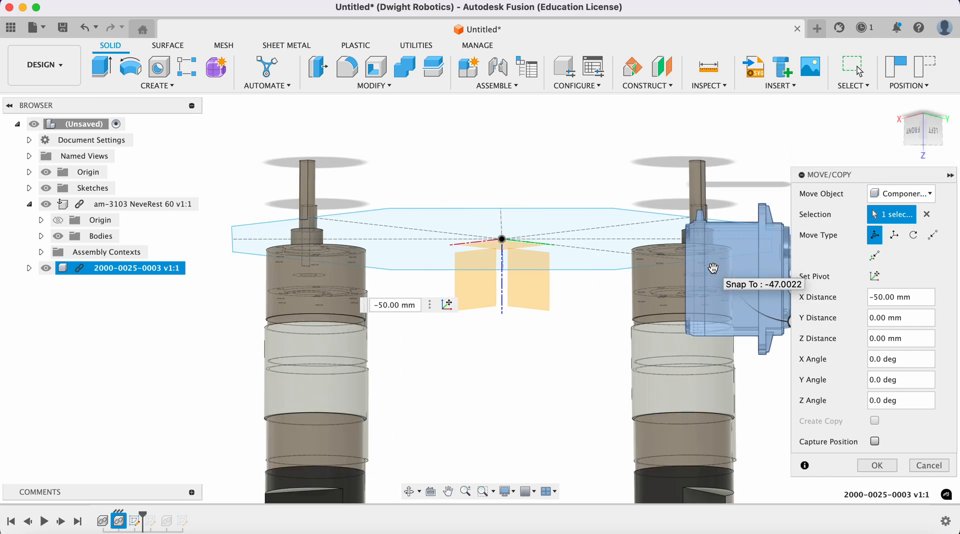
{"action": "scroll", "coordinate": [714, 267], "scroll_direction": "right", "scroll_amount": 3}
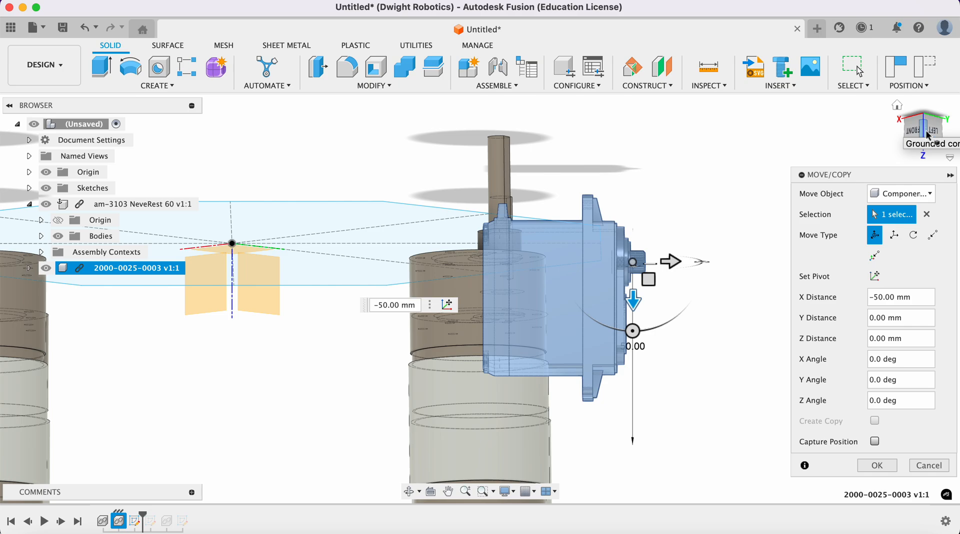
{"action": "left_click_drag", "start_coordinate": [928, 134], "coordinate": [926, 145]}
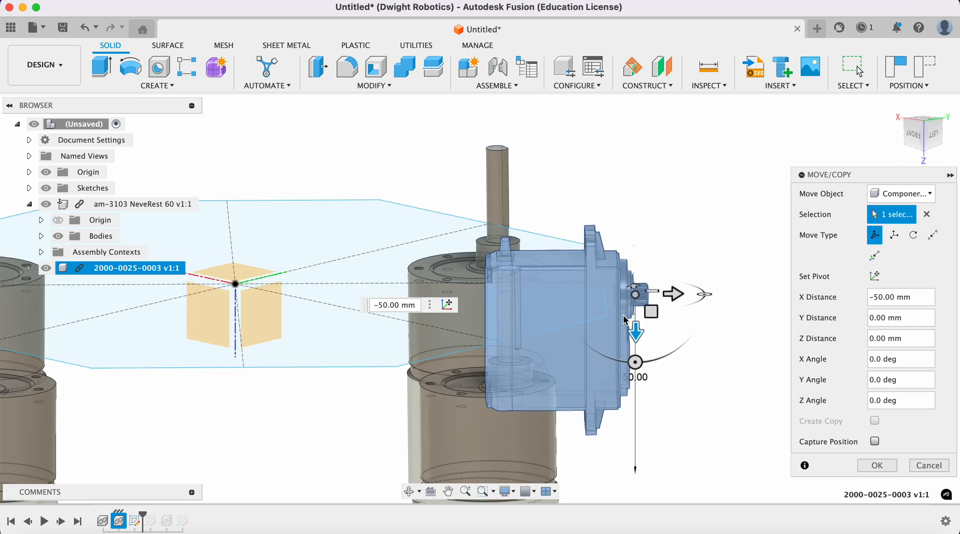
{"action": "left_click_drag", "start_coordinate": [636, 328], "coordinate": [641, 388]}
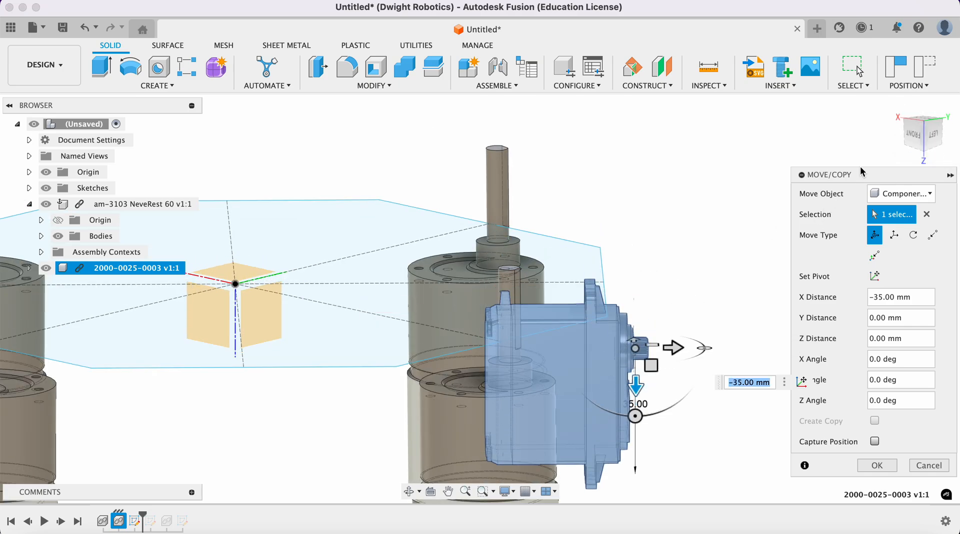
{"action": "left_click_drag", "start_coordinate": [929, 131], "coordinate": [908, 122]}
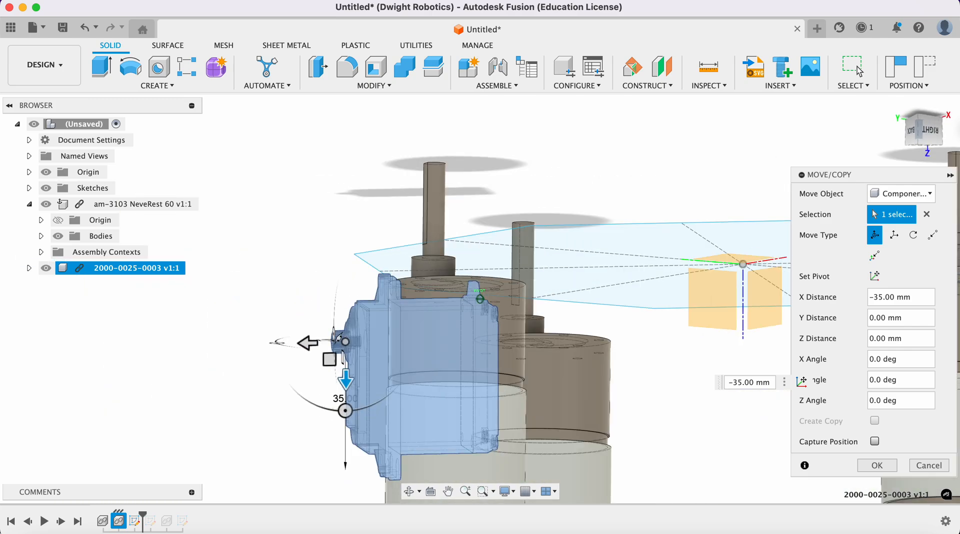
{"action": "left_click", "coordinate": [870, 467]}
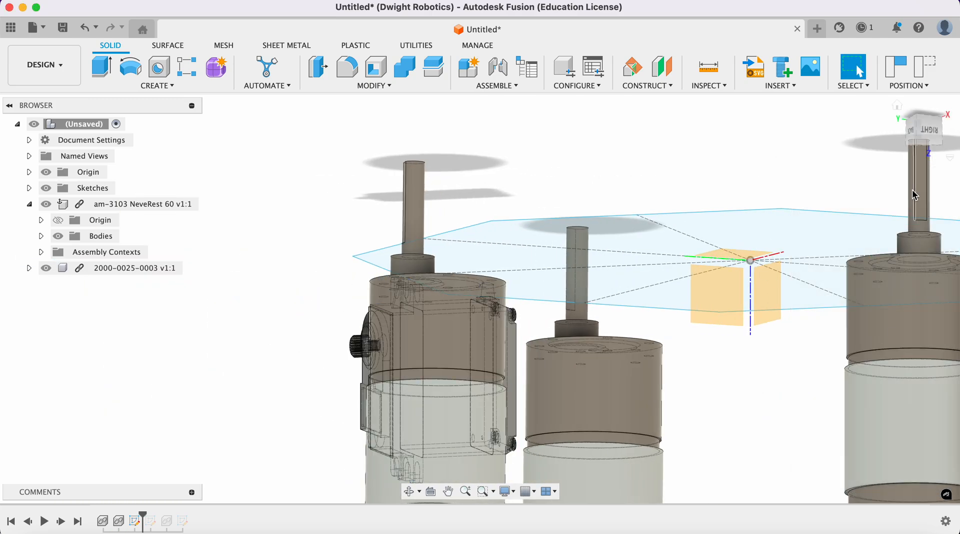
- Extrude the whole octagon profile 10 mm to one side, toward the motor bodies, as a new body
{"action": "left_click_drag", "start_coordinate": [933, 143], "coordinate": [853, 31]}
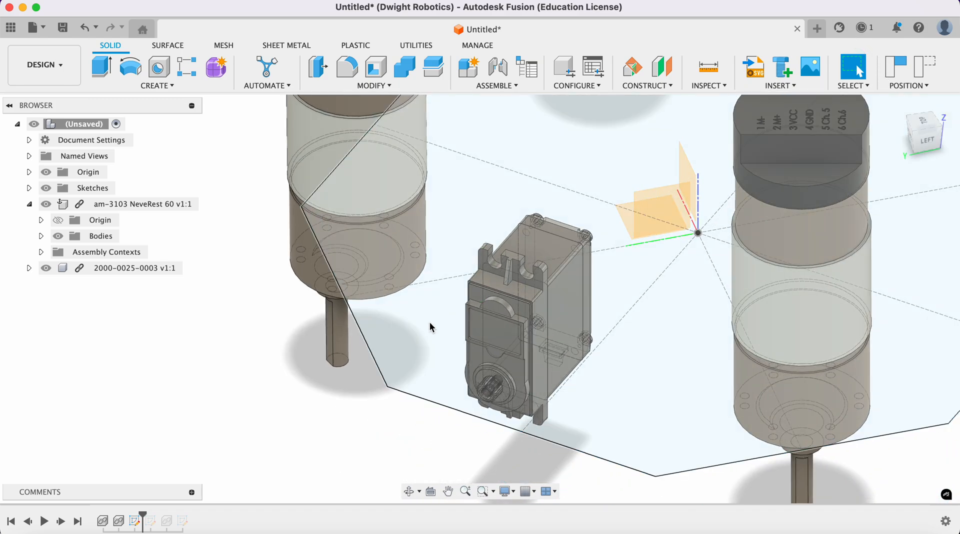
{"action": "left_click", "coordinate": [103, 65]}
{"action": "left_click", "coordinate": [505, 295]}
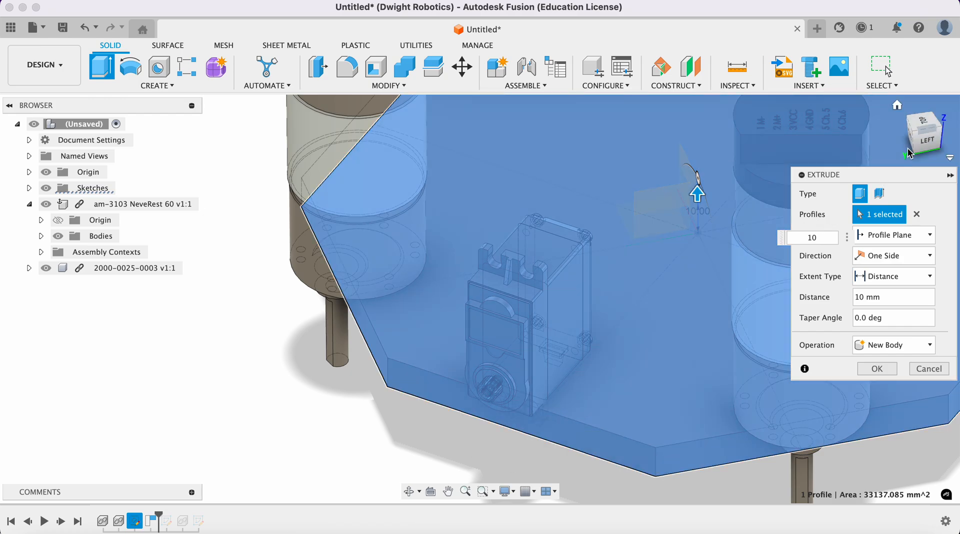
{"action": "left_click", "coordinate": [916, 143]}
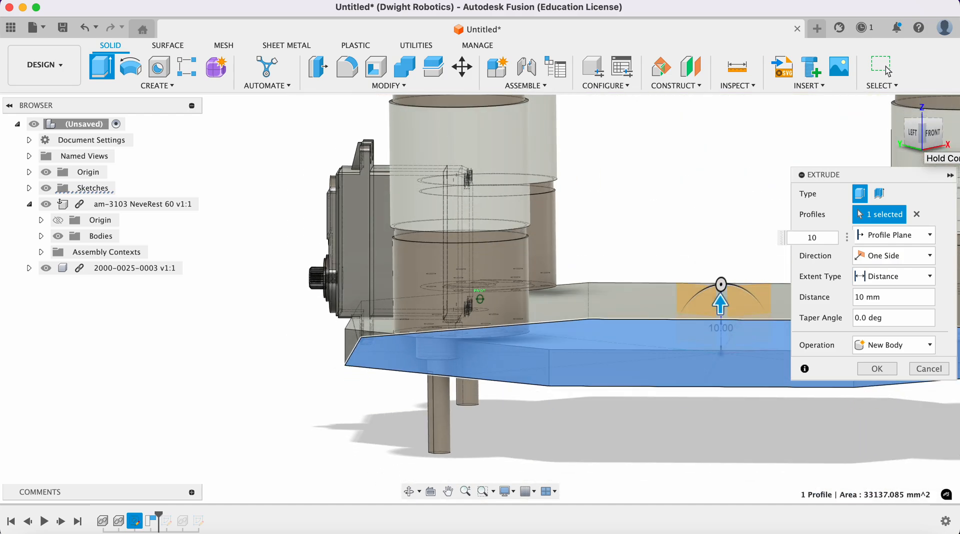
{"action": "left_click", "coordinate": [876, 370]}
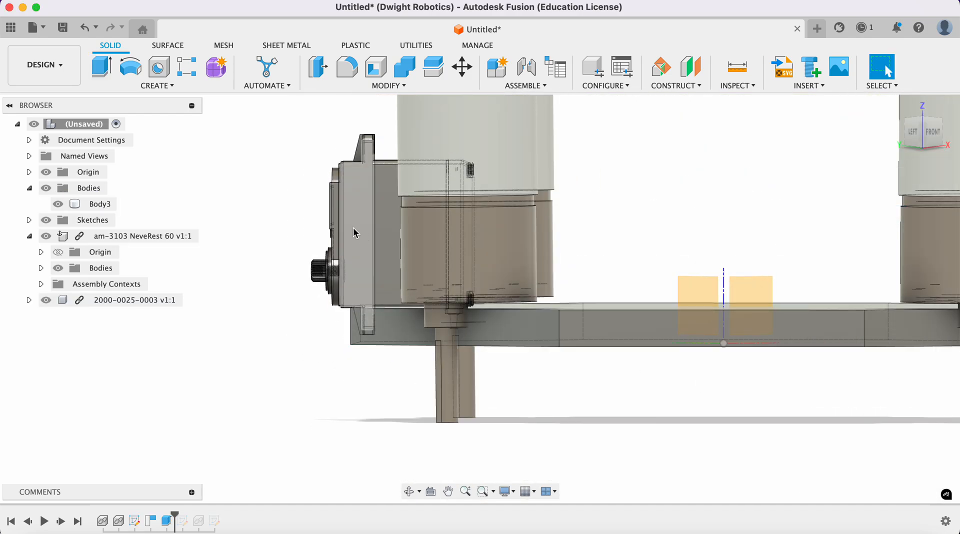
{"action": "left_click", "coordinate": [181, 300]}
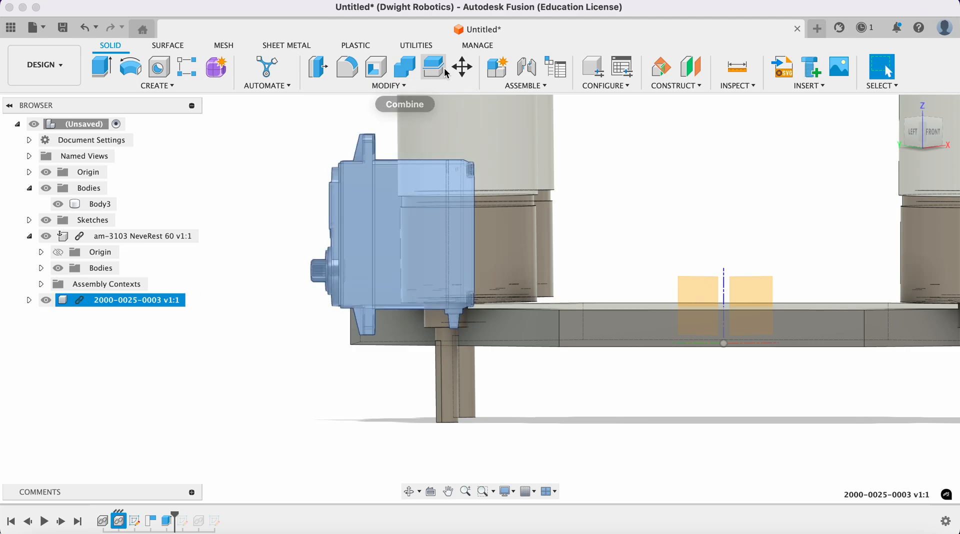
{"action": "left_click", "coordinate": [463, 68]}
{"action": "left_click", "coordinate": [308, 254]}
{"action": "left_click_drag", "start_coordinate": [308, 254], "coordinate": [285, 254]}
{"action": "left_click_drag", "start_coordinate": [929, 141], "coordinate": [940, 167]}
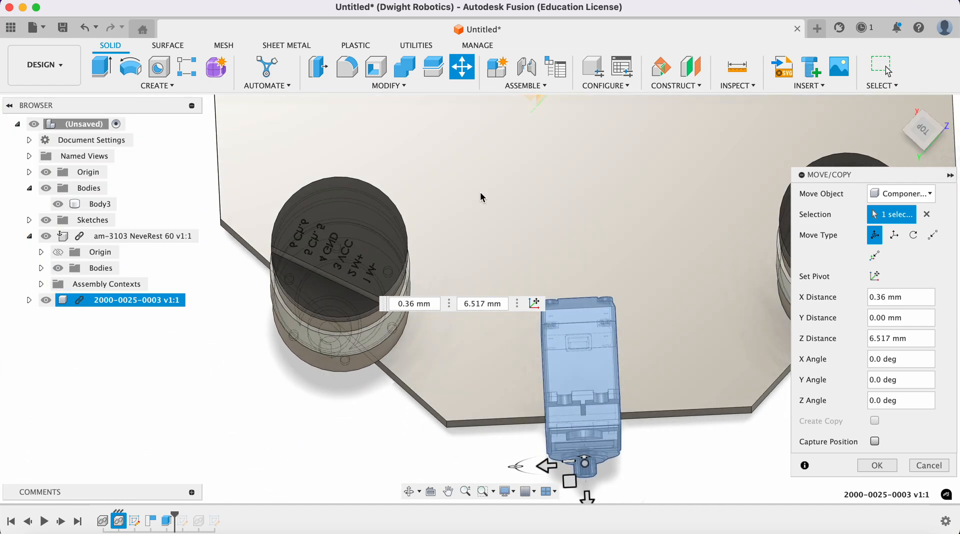
{"action": "scroll", "coordinate": [598, 281], "scroll_direction": "down", "scroll_amount": 5}
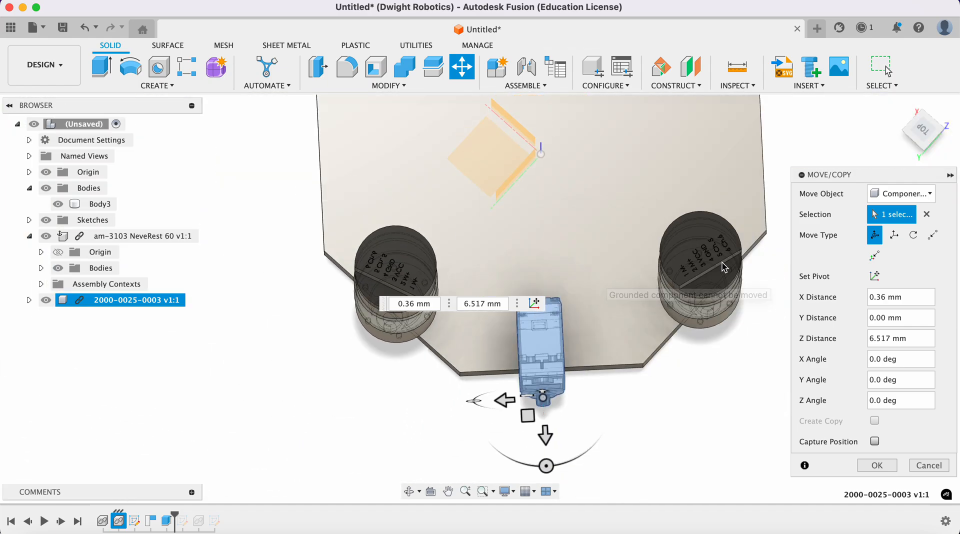
{"action": "left_click_drag", "start_coordinate": [929, 136], "coordinate": [708, 78]}
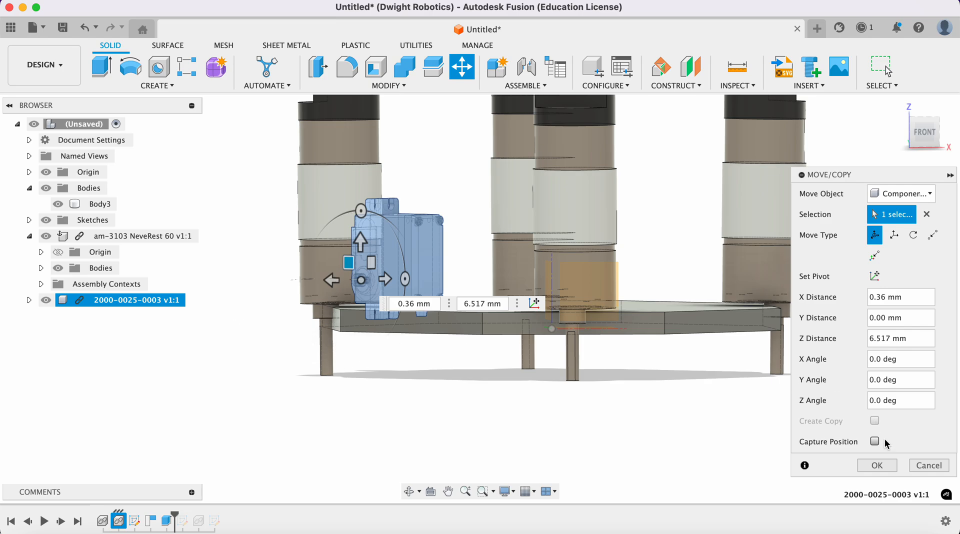
{"action": "left_click", "coordinate": [878, 466]}
{"action": "middle_click_drag", "start_coordinate": [933, 134], "coordinate": [915, 176], "text": "shift"}
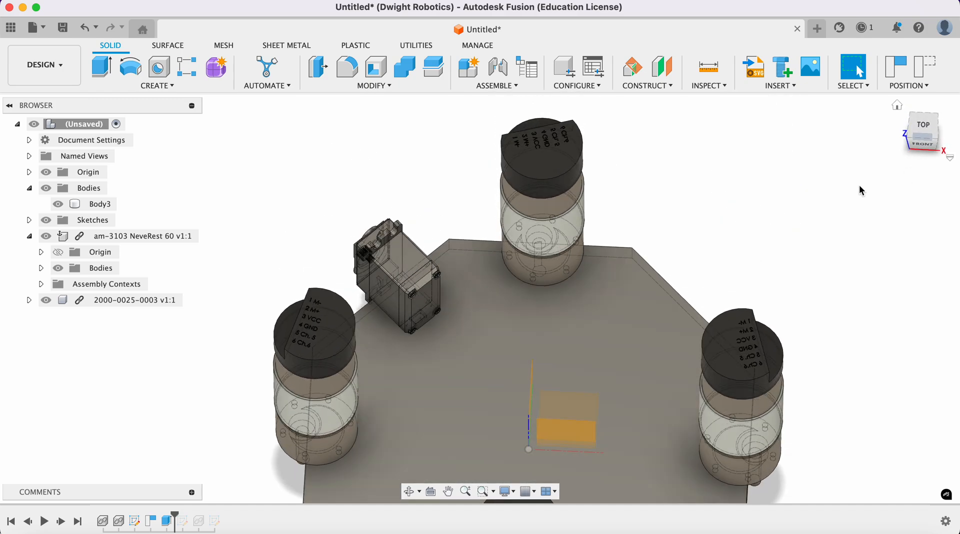
{"action": "scroll", "coordinate": [583, 305], "scroll_direction": "down", "scroll_amount": 5}
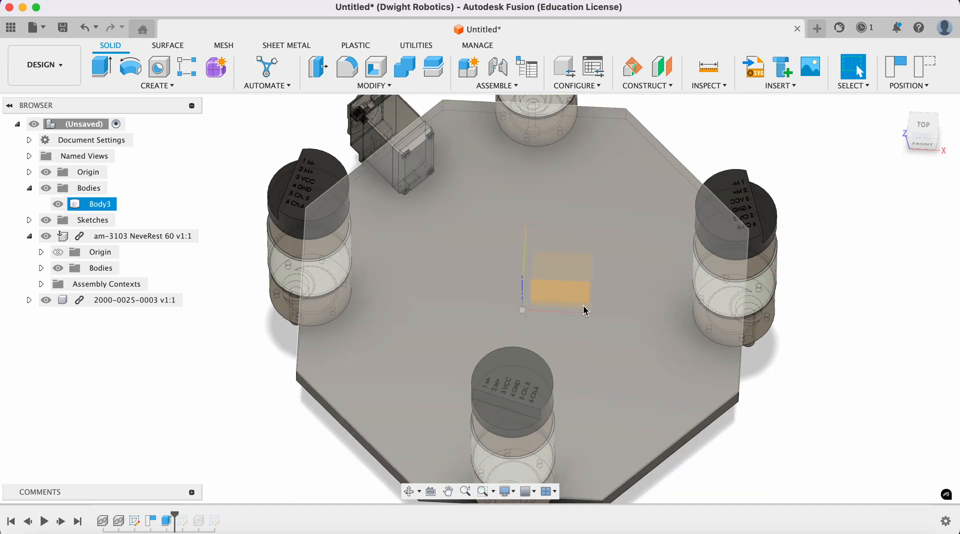